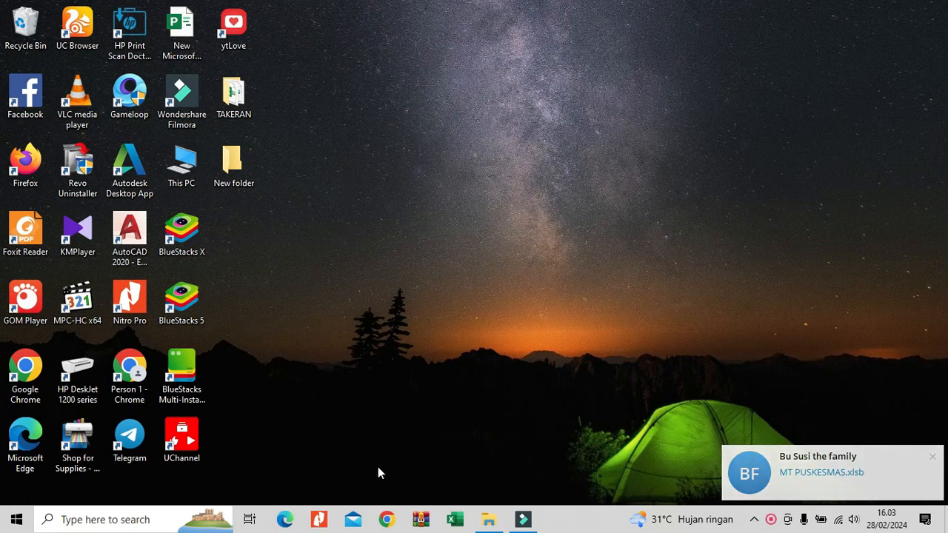
Step: Open Google Chrome with a user profile and search Google for "PETA KAB BANJARNEGARA"
left_click(387, 519)
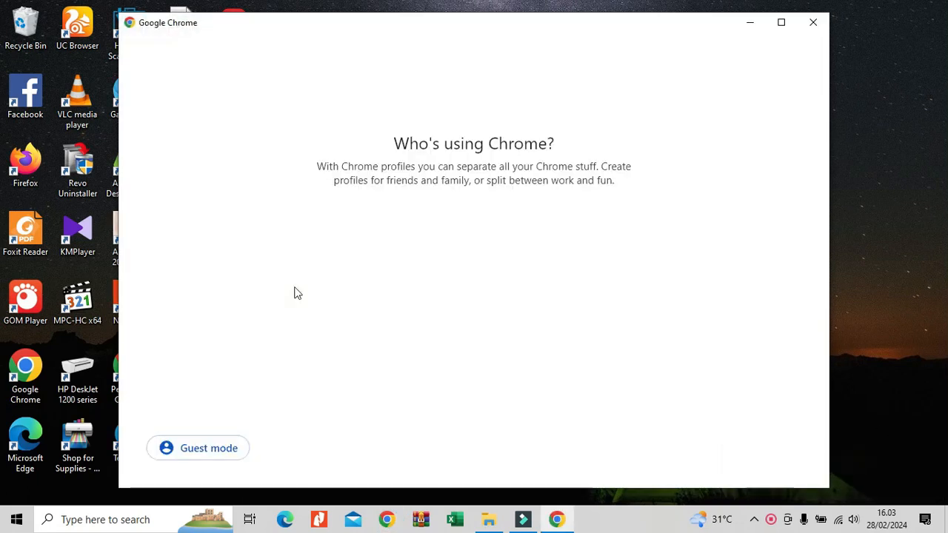
left_click(411, 222)
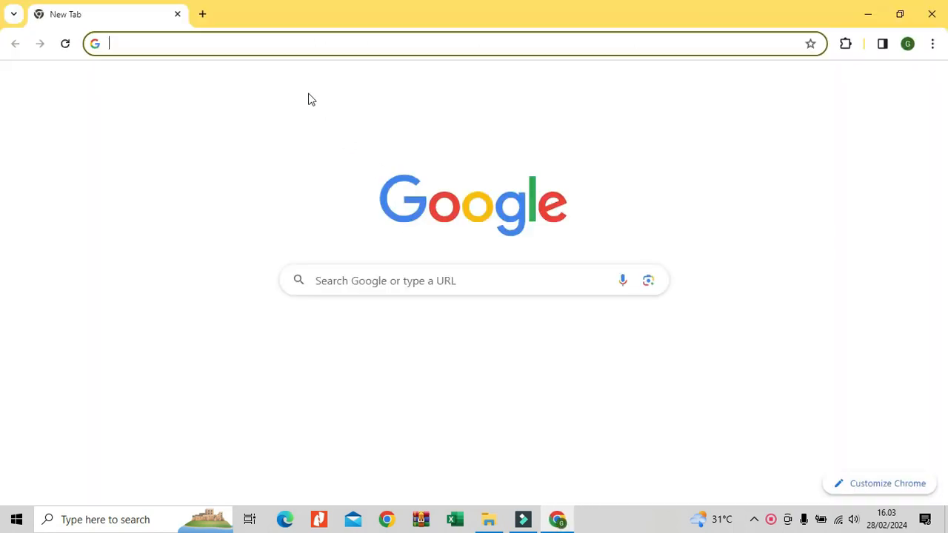
left_click(279, 46)
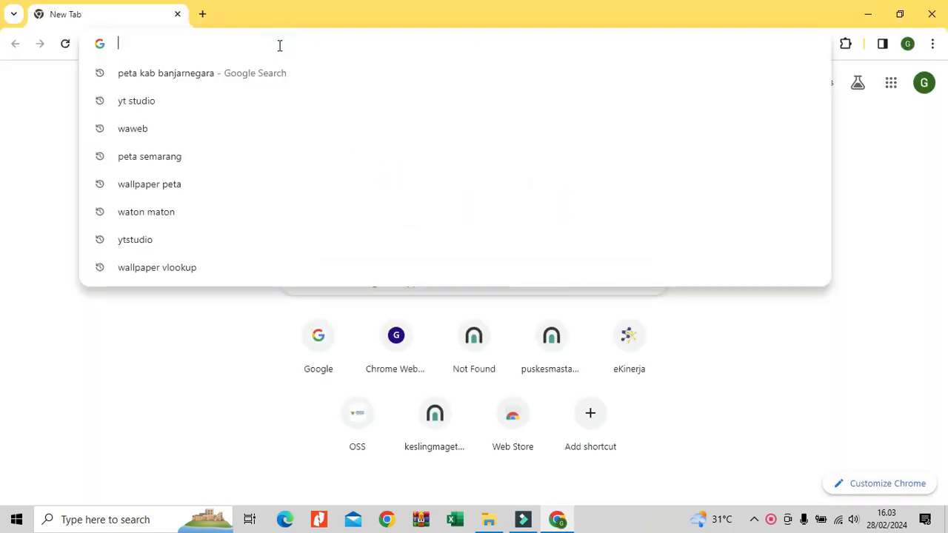
type("PETA")
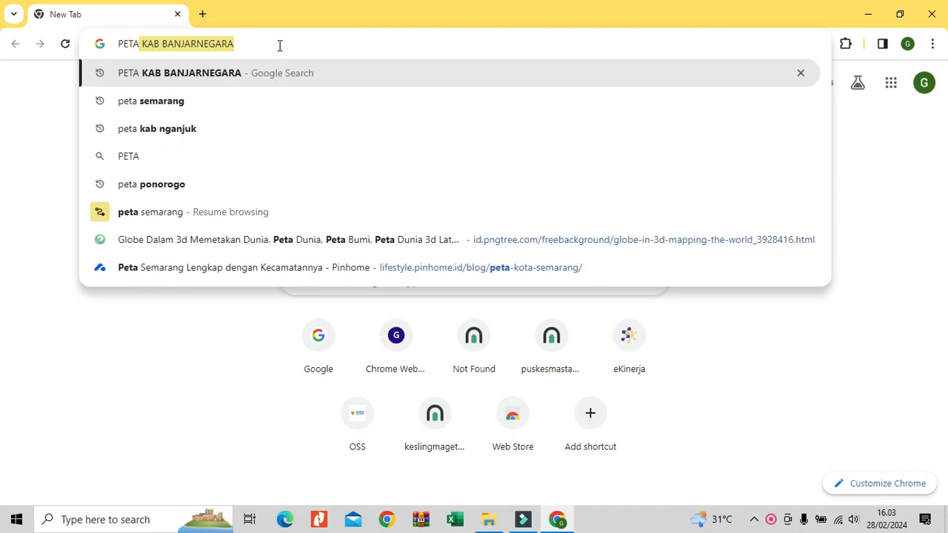
key("Return")
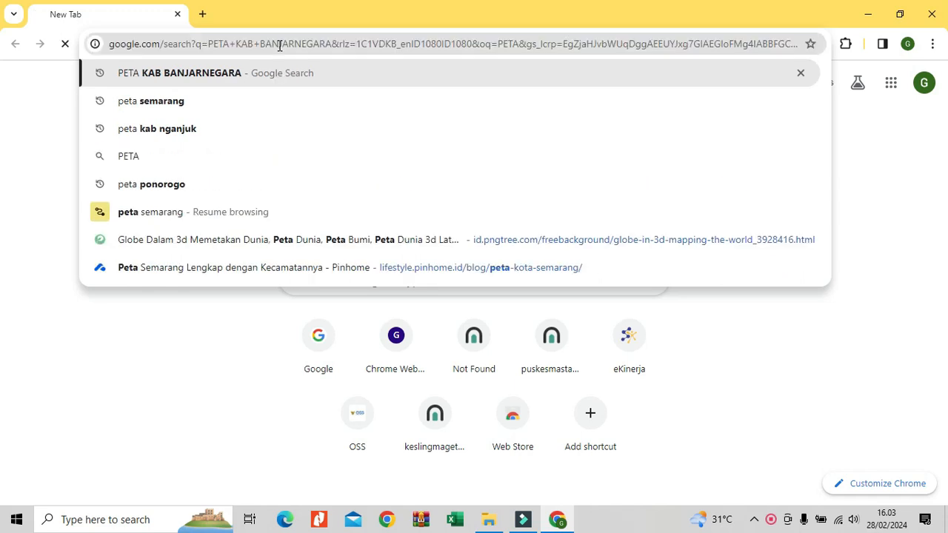
Step: Show the image results and preview the NeededThing administrative map of Kabupaten Banjarnegara
scroll(447, 280, "down", 5)
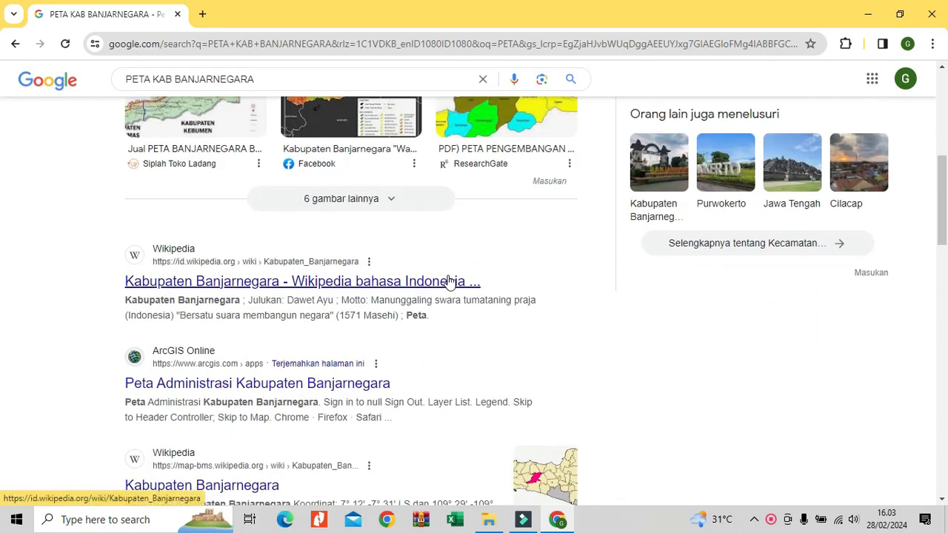
scroll(448, 282, "up", 5)
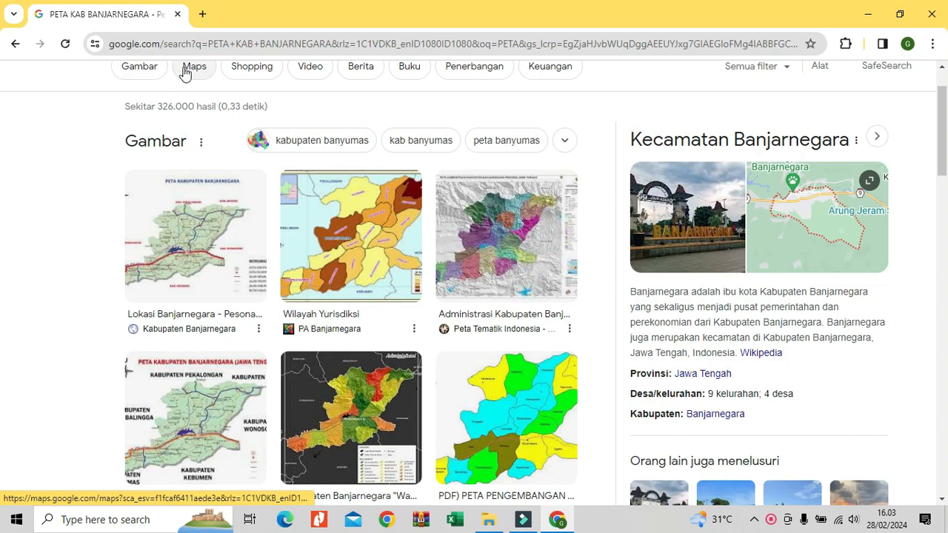
left_click(147, 69)
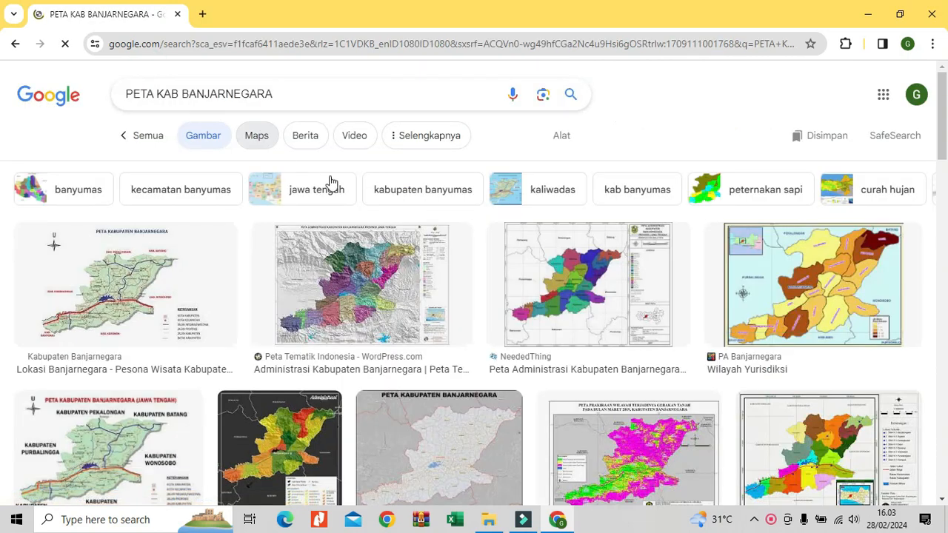
scroll(462, 228, "down", 1)
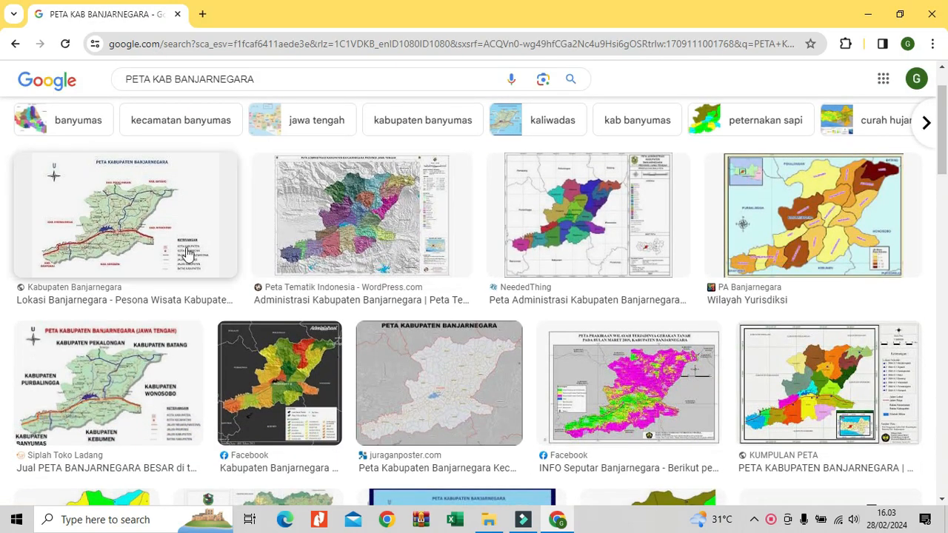
left_click(598, 229)
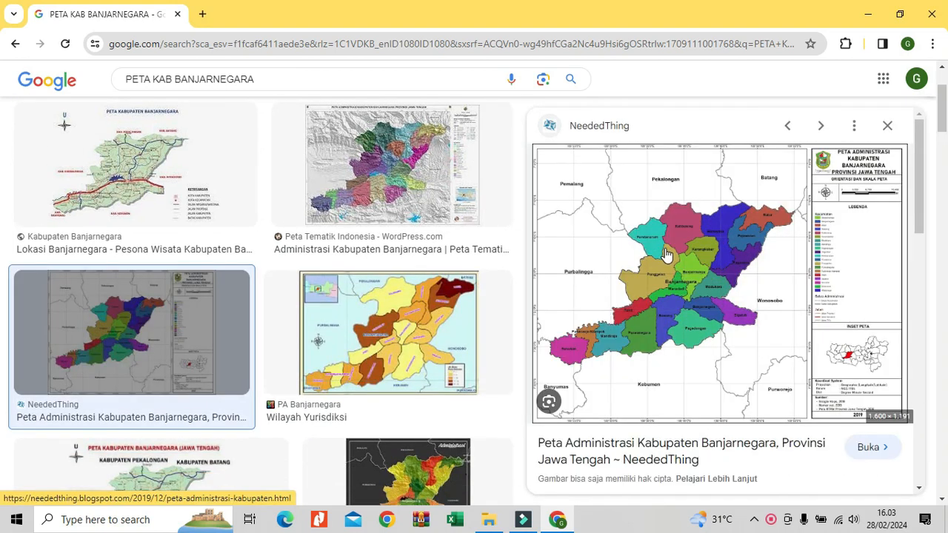
Step: Open the map's source page on NeededThing, enlarge the map and copy the image
left_click(664, 254)
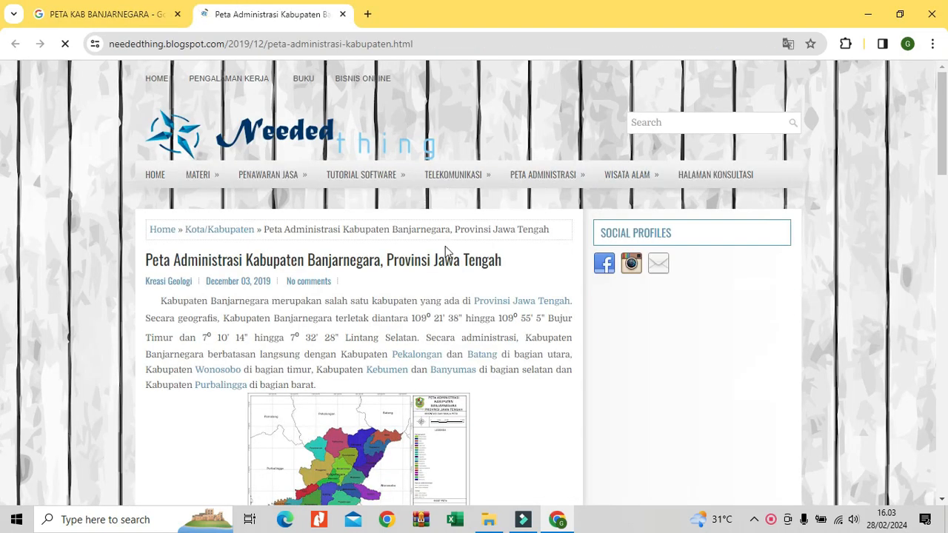
scroll(449, 250, "down", 2)
left_click(372, 323)
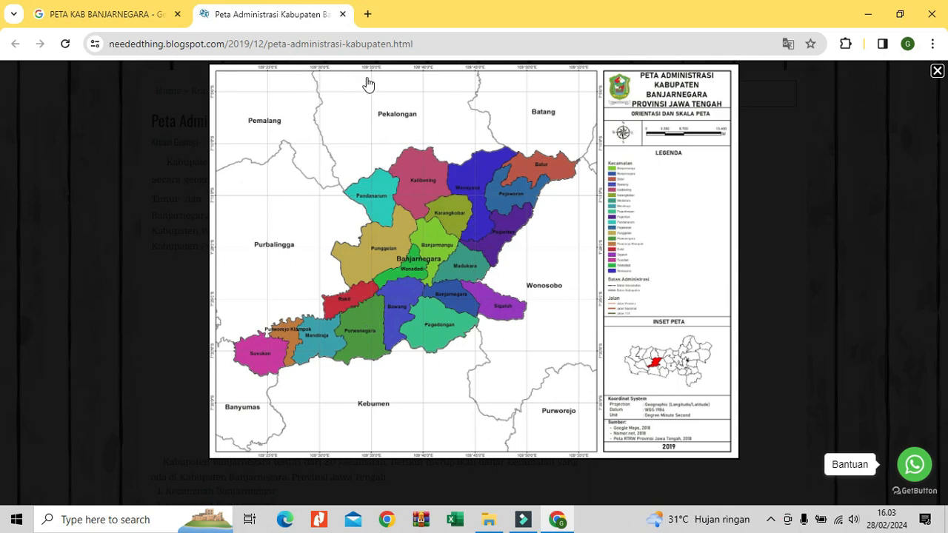
right_click(452, 216)
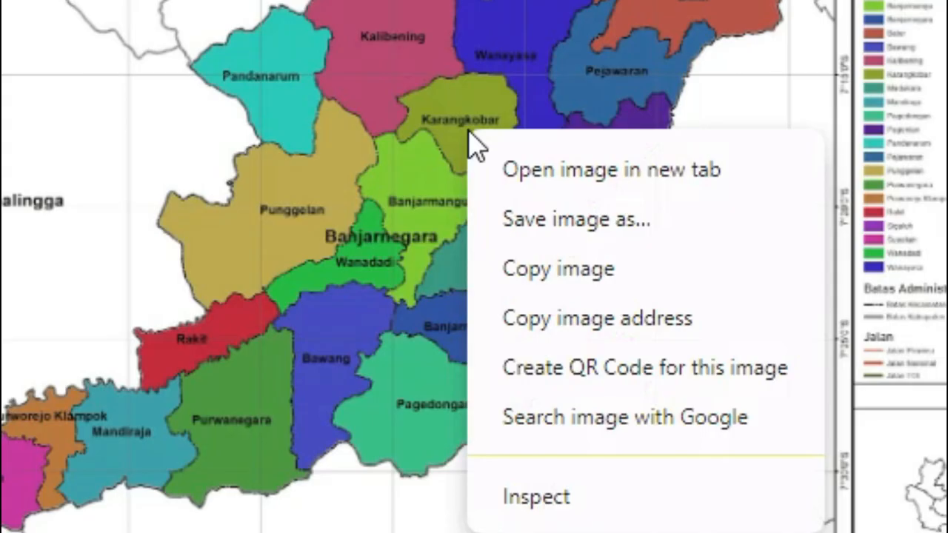
left_click(534, 270)
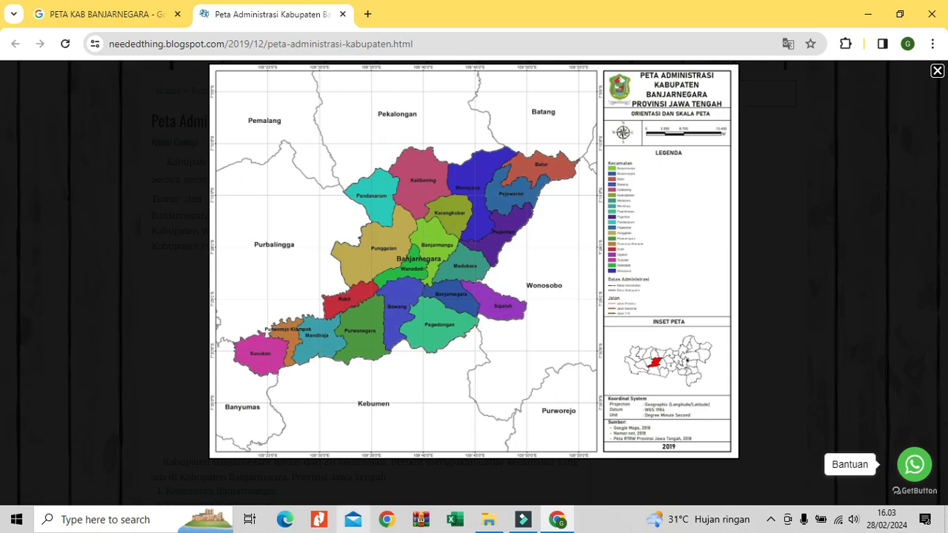
Step: Switch to Word, create a blank document and paste the copied map with Keep Source Formatting
left_click(130, 520)
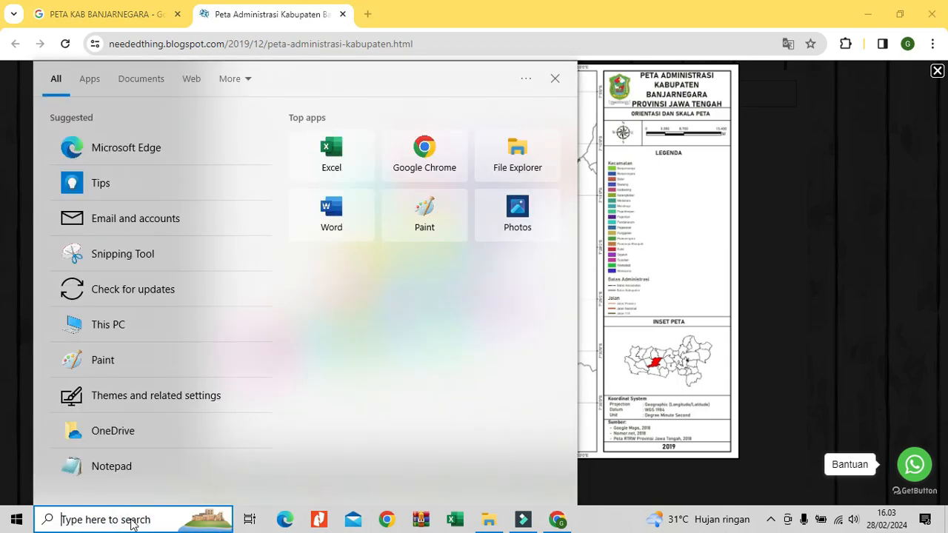
left_click(353, 213)
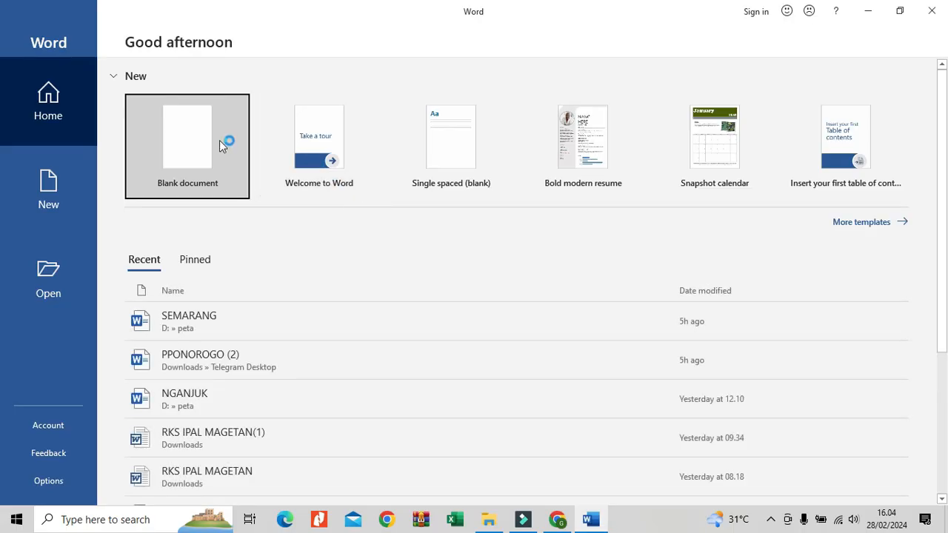
left_click(209, 143)
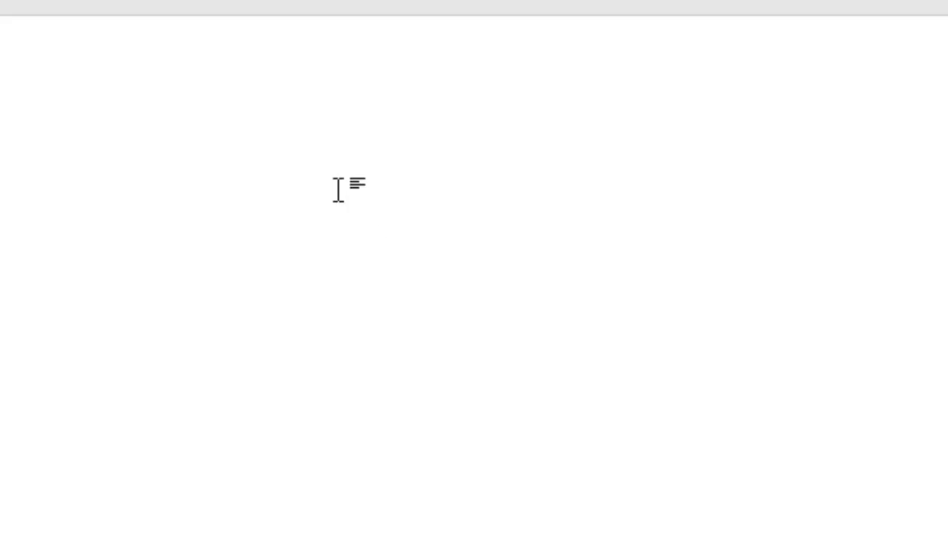
right_click(330, 165)
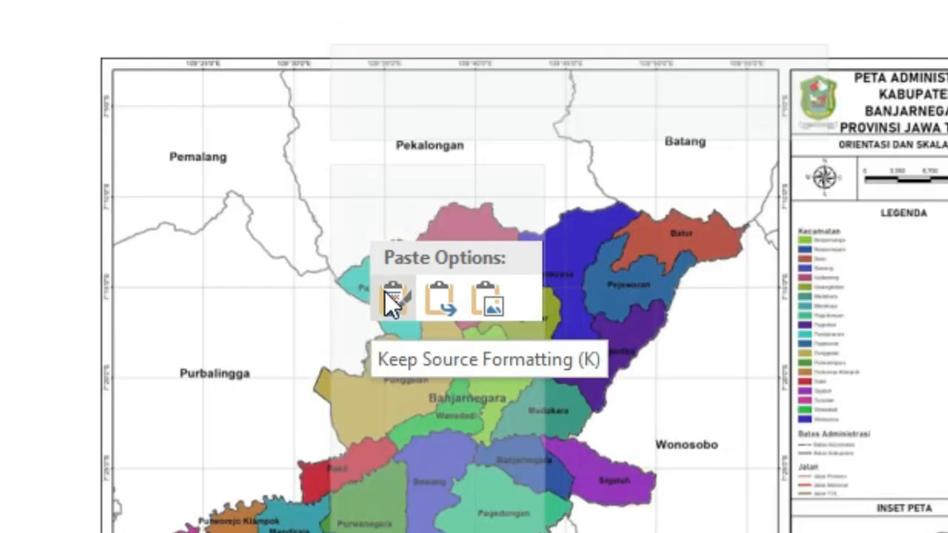
left_click(391, 299)
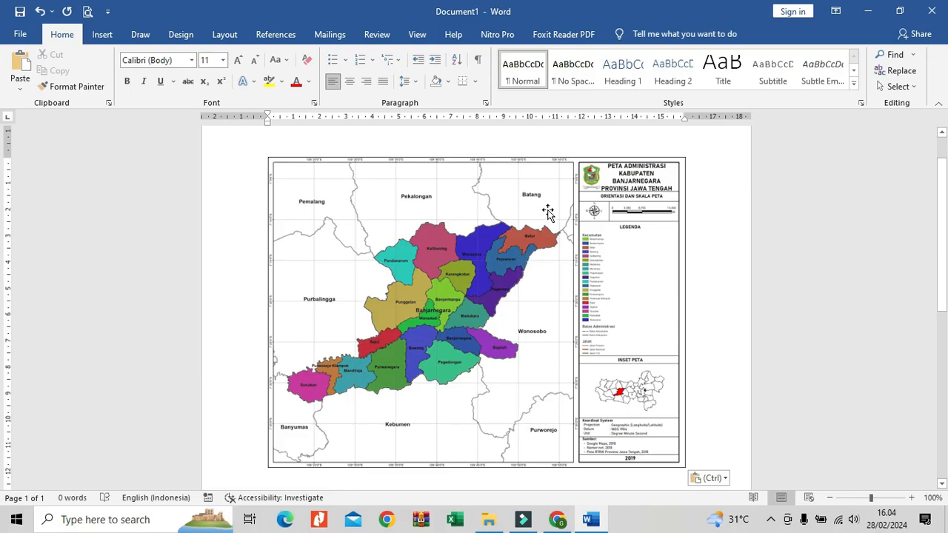
Step: Crop the map picture on all four sides to the coloured districts, about 10.85 cm wide and 7.67 cm high
double_click(460, 271)
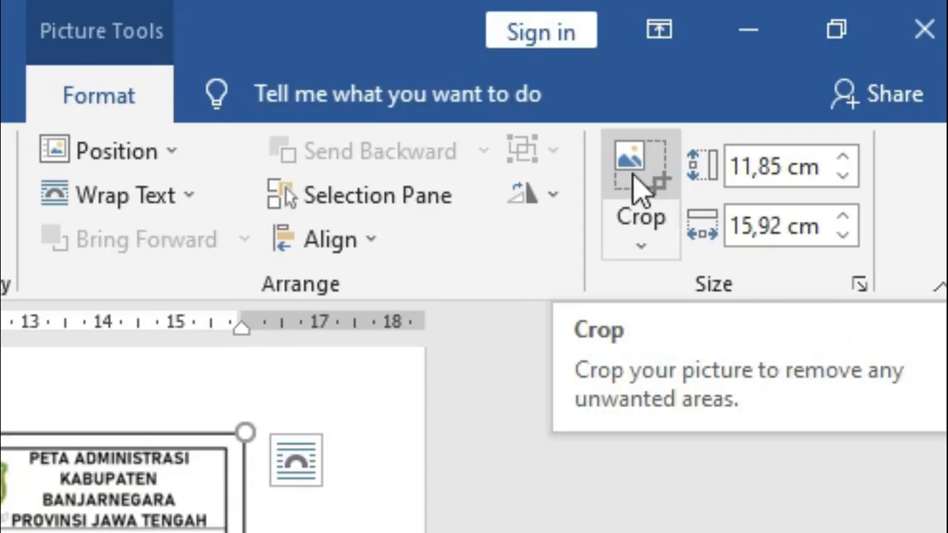
left_click(825, 62)
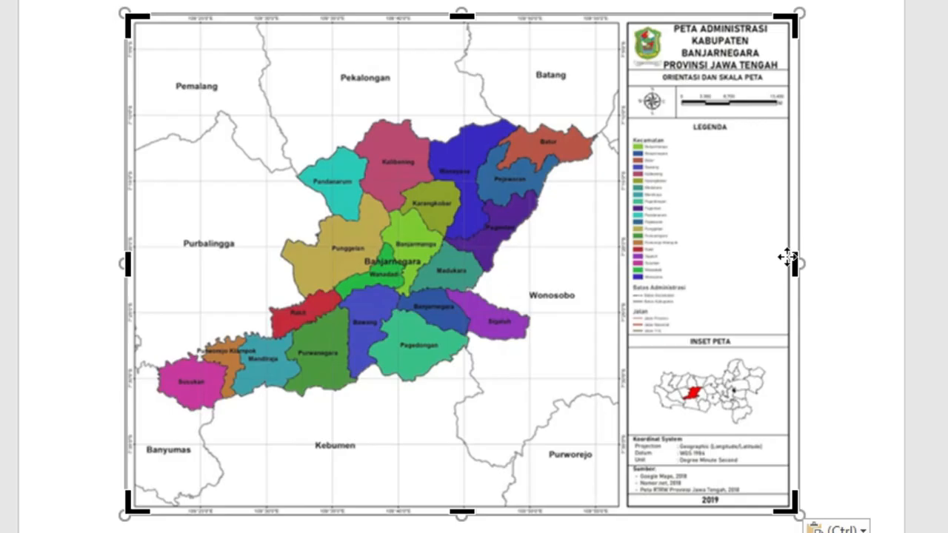
left_click_drag(795, 263, 607, 278)
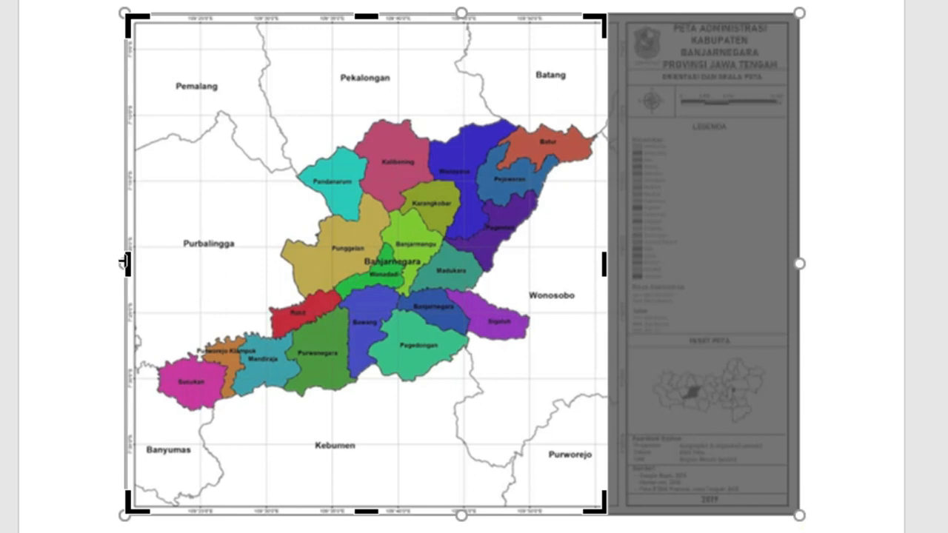
left_click_drag(128, 264, 149, 267)
left_click_drag(351, 14, 366, 97)
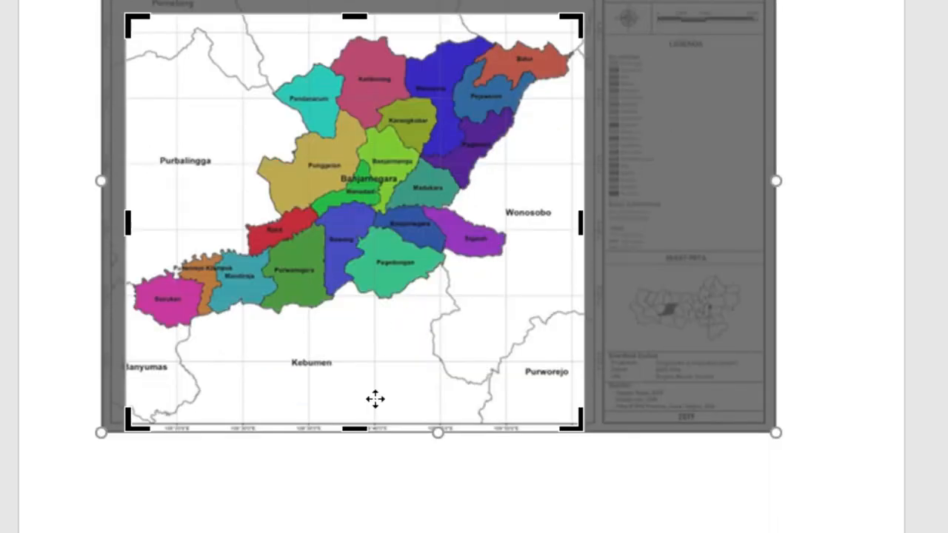
left_click_drag(354, 428, 343, 340)
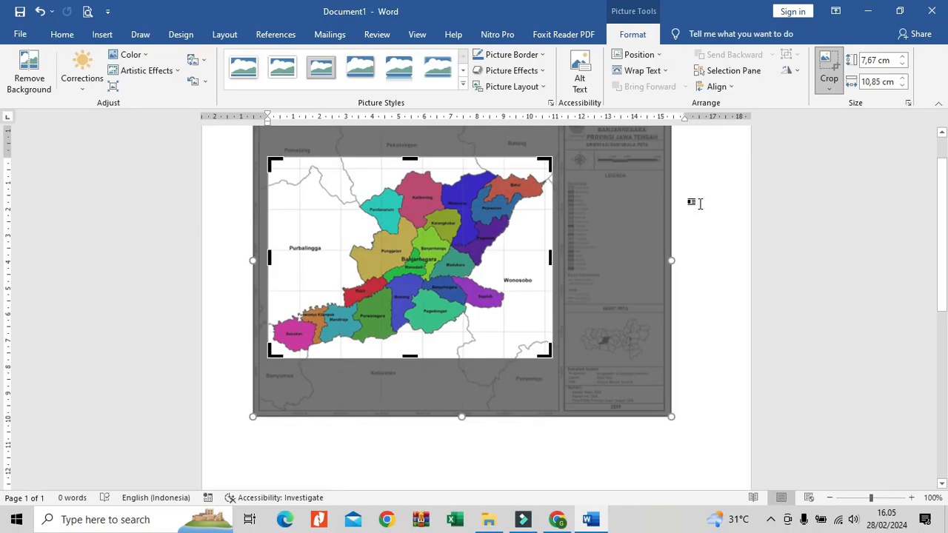
left_click(699, 203)
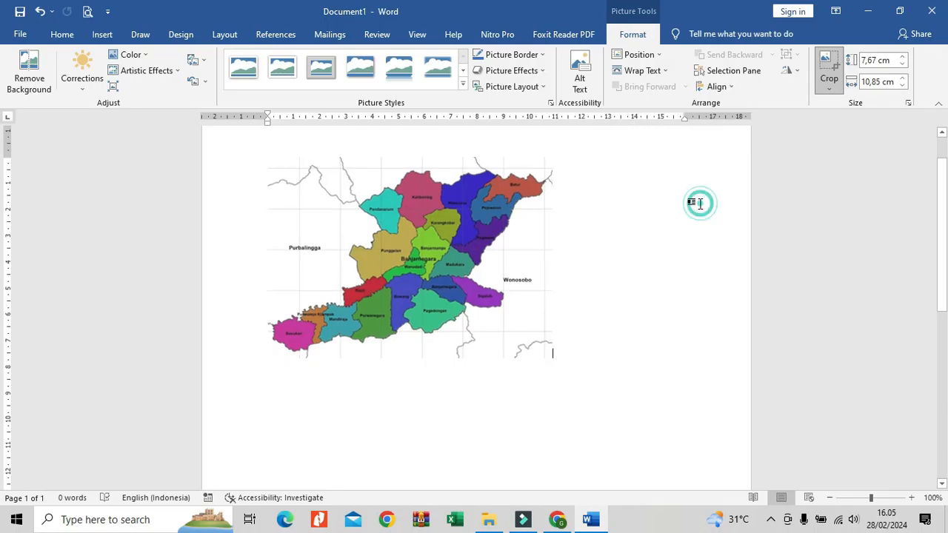
Step: Enlarge the cropped map proportionally to about 15.7 by 11.1 cm and set the page orientation to landscape
left_click(450, 212)
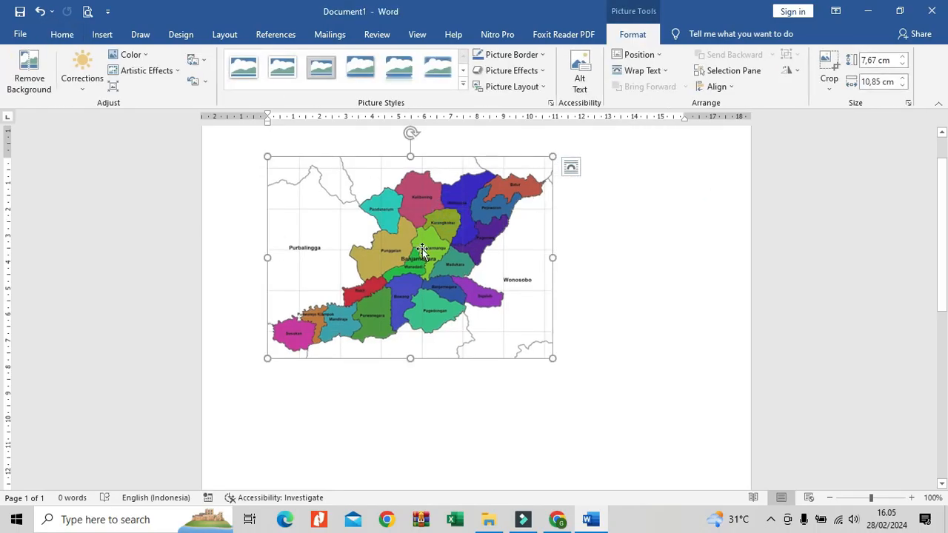
left_click_drag(550, 358, 678, 400)
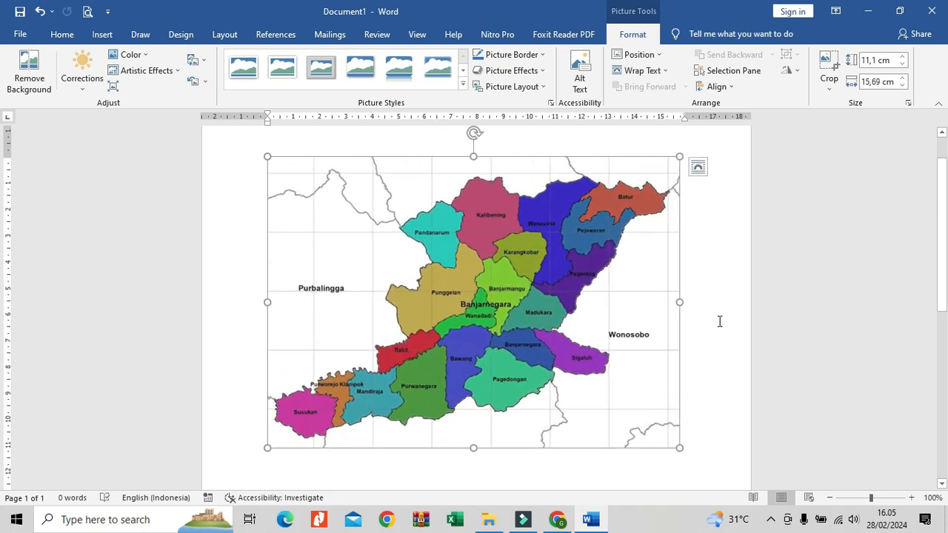
left_click(233, 239)
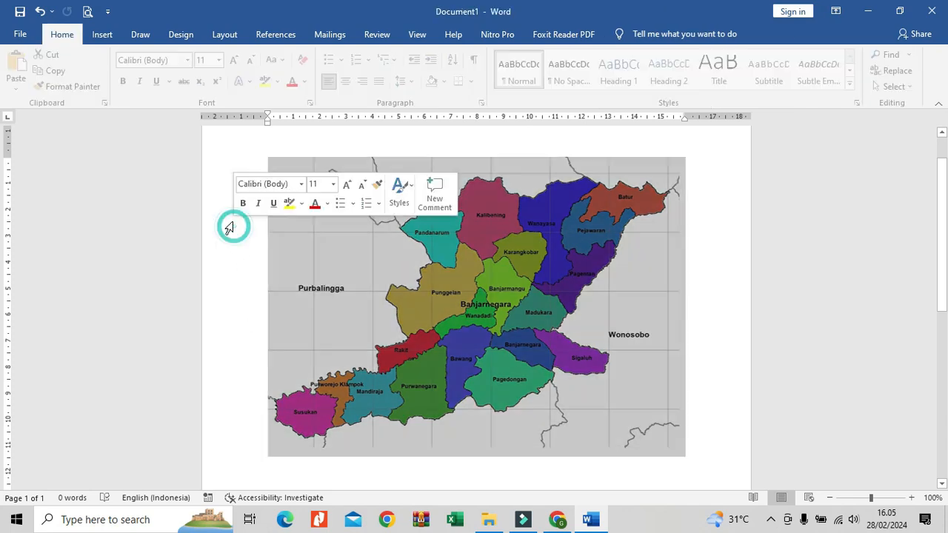
left_click(231, 37)
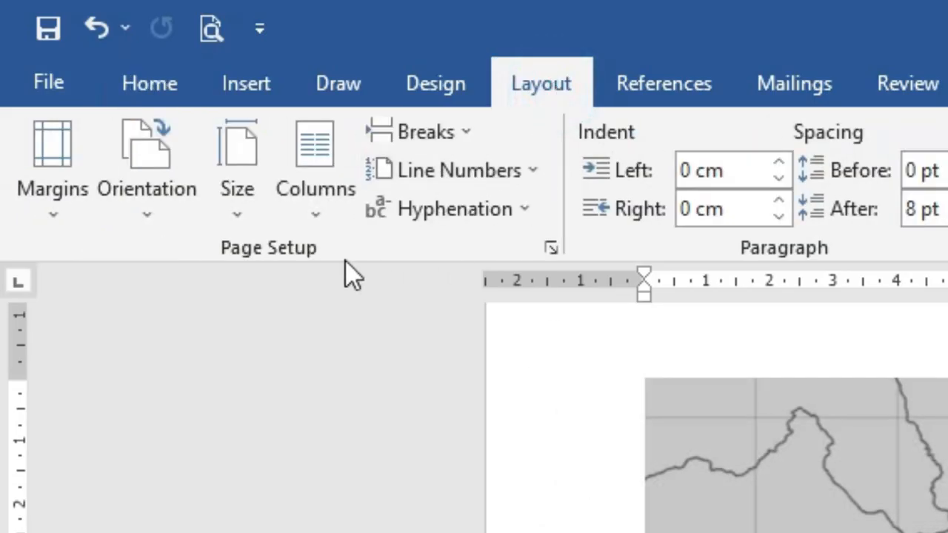
left_click(141, 157)
left_click(229, 344)
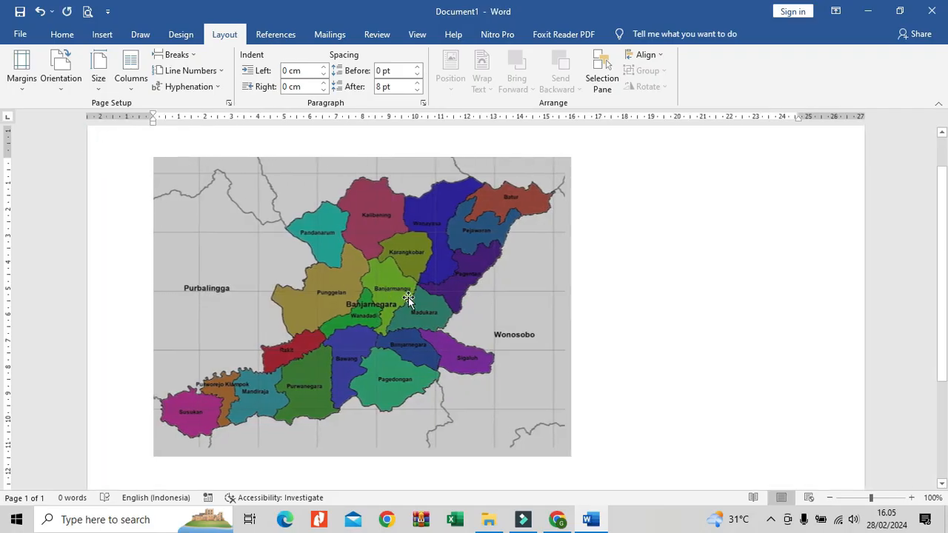
Step: Enlarge the map picture proportionally from its lower corner until it spans the landscape page's width between the margins
left_click(408, 297)
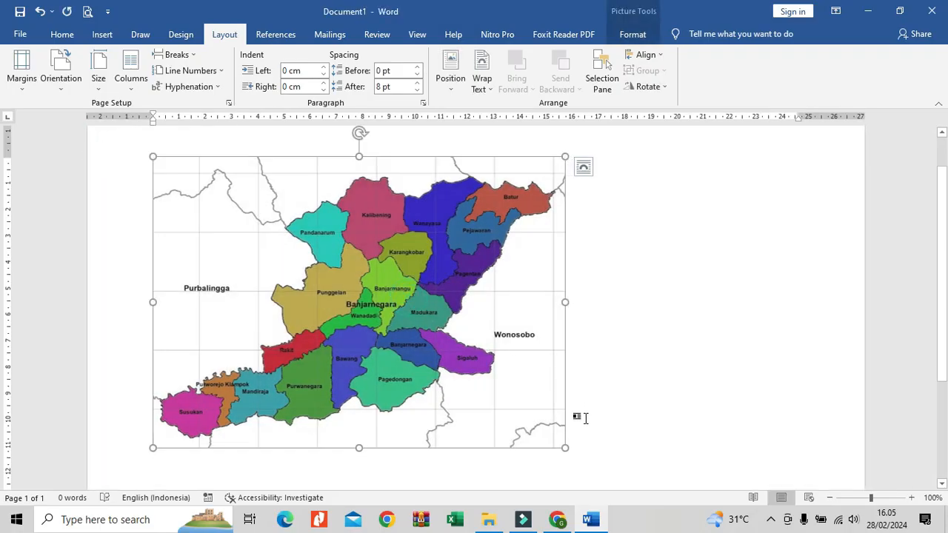
left_click_drag(568, 448, 804, 450)
scroll(609, 287, "up", 3)
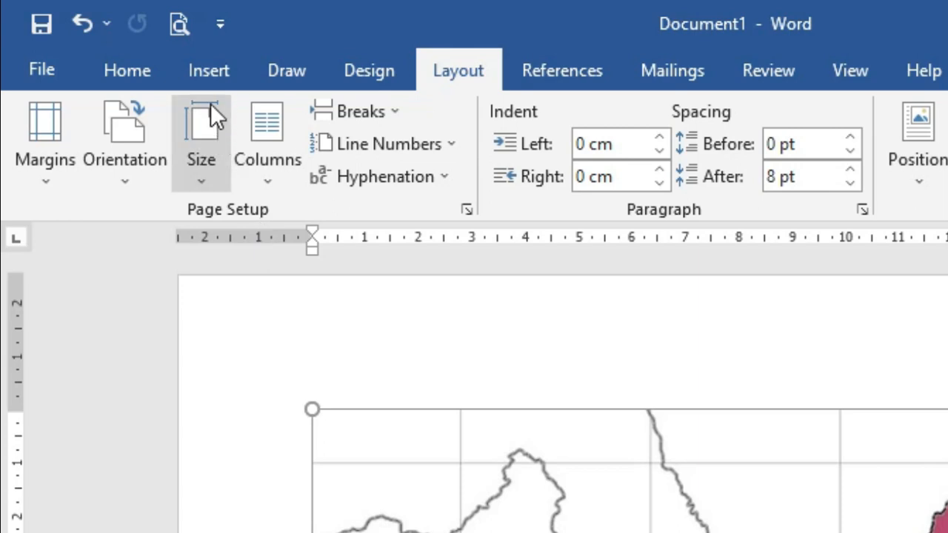
Step: Trace the Pandanarum district's outline with a closed Freeform shape about 4.02 cm high and 3.88 cm wide
left_click(209, 72)
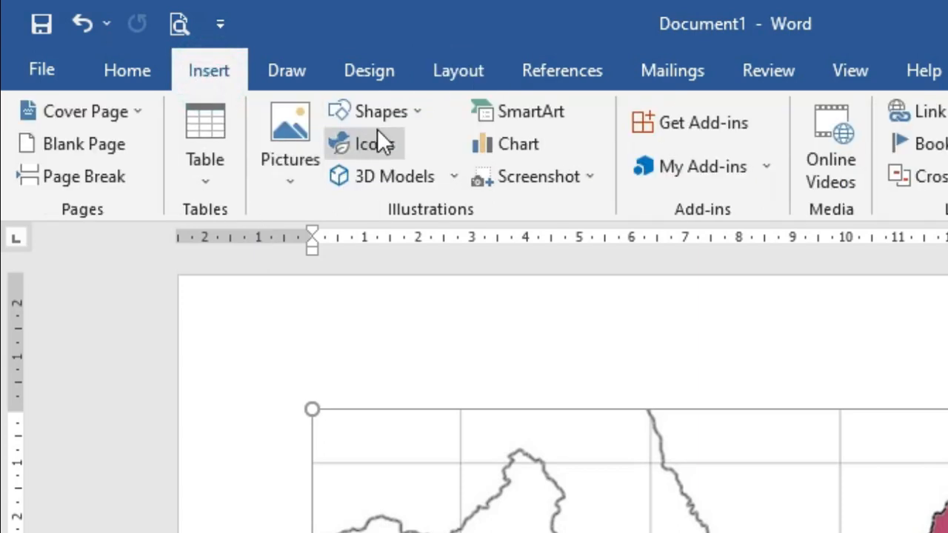
left_click(381, 117)
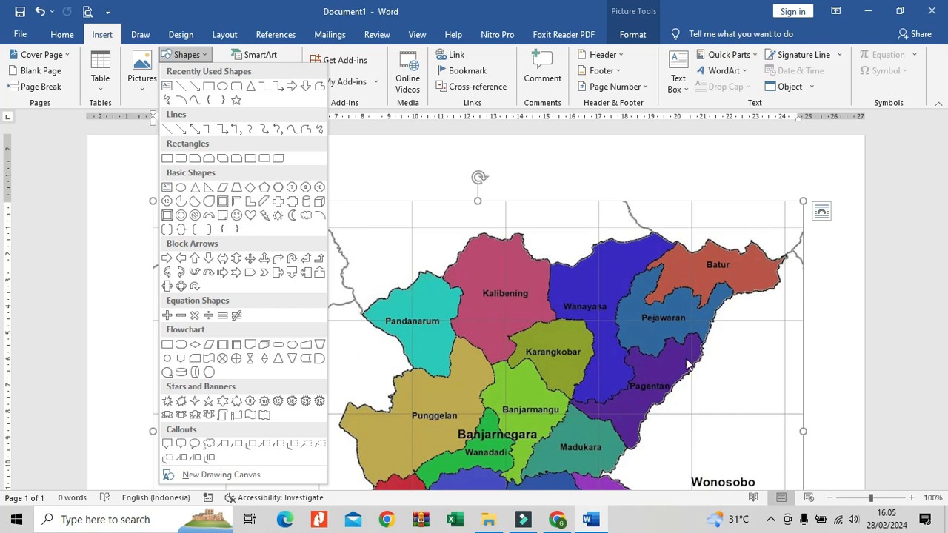
left_click(910, 499)
left_click(910, 499)
left_click(911, 499)
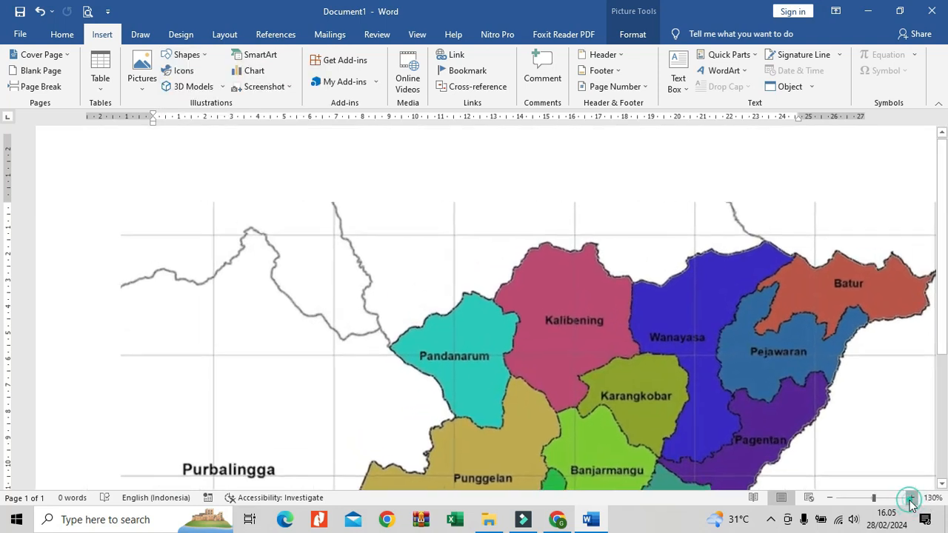
left_click(911, 499)
left_click(910, 499)
left_click(910, 499)
left_click(911, 498)
left_click(910, 499)
left_click(910, 499)
left_click(911, 499)
left_click(911, 499)
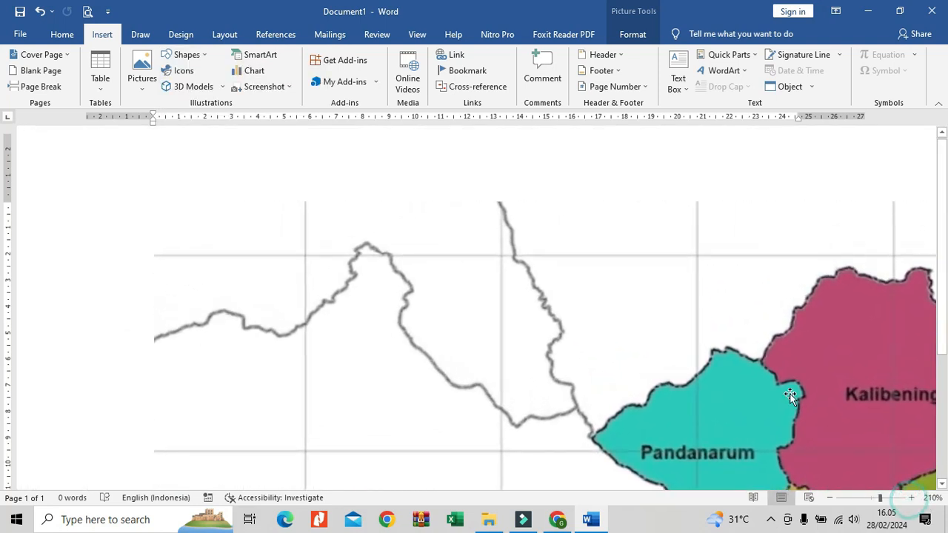
left_click(792, 403)
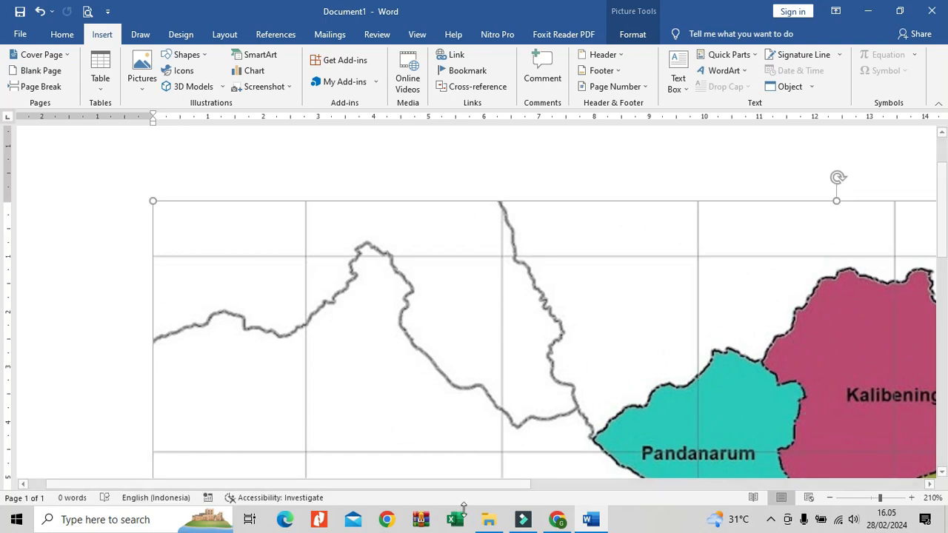
left_click_drag(464, 483, 628, 508)
scroll(581, 387, "down", 4)
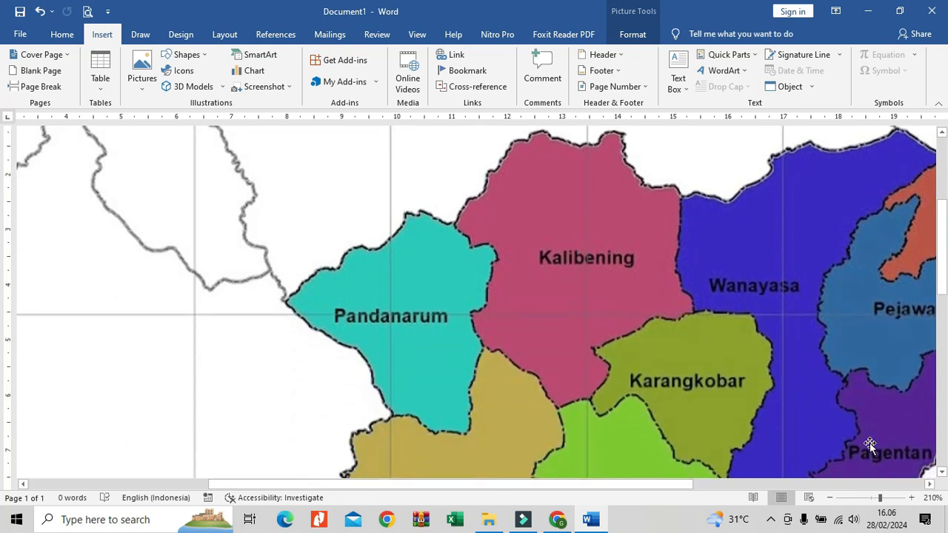
left_click(912, 498)
left_click(912, 497)
left_click(912, 498)
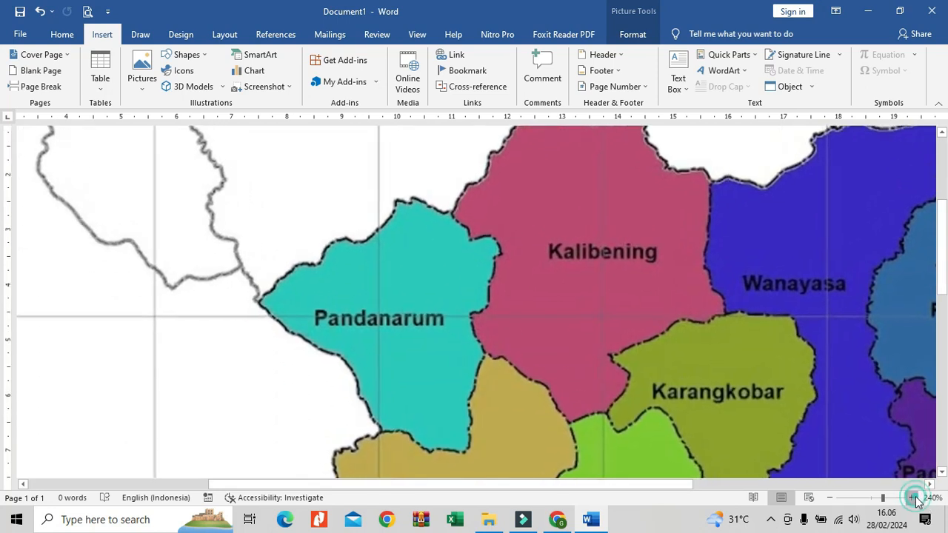
left_click(914, 498)
left_click(914, 498)
left_click(914, 497)
left_click(915, 497)
left_click(914, 497)
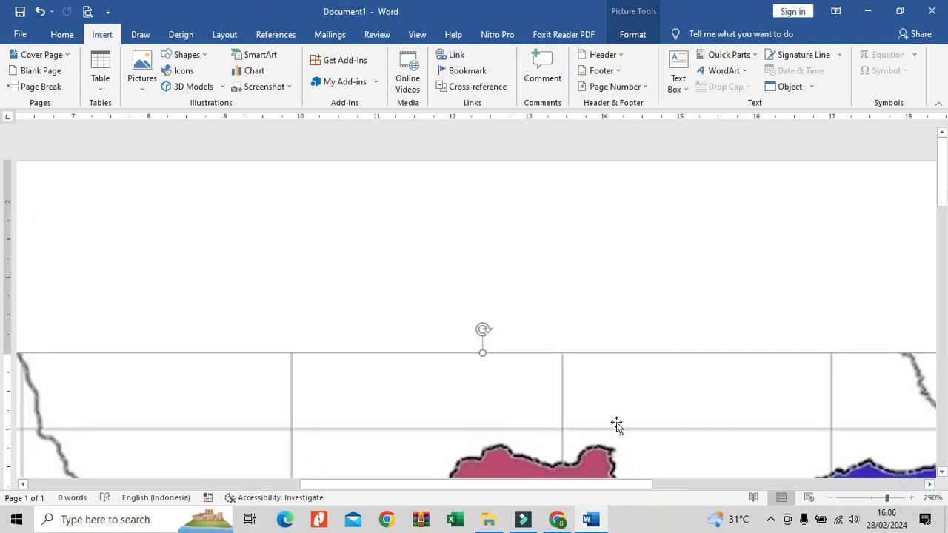
scroll(631, 401, "down", 10)
scroll(600, 404, "up", 3)
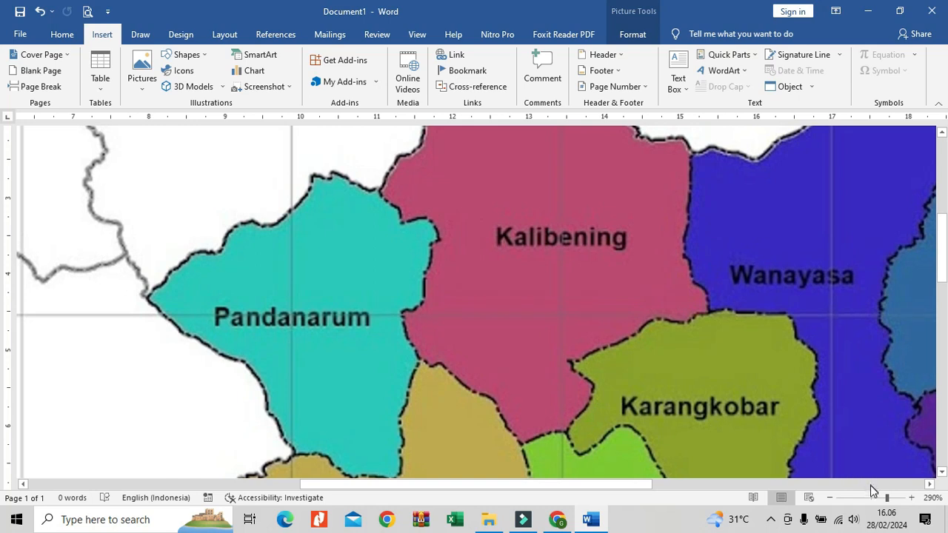
left_click(832, 504)
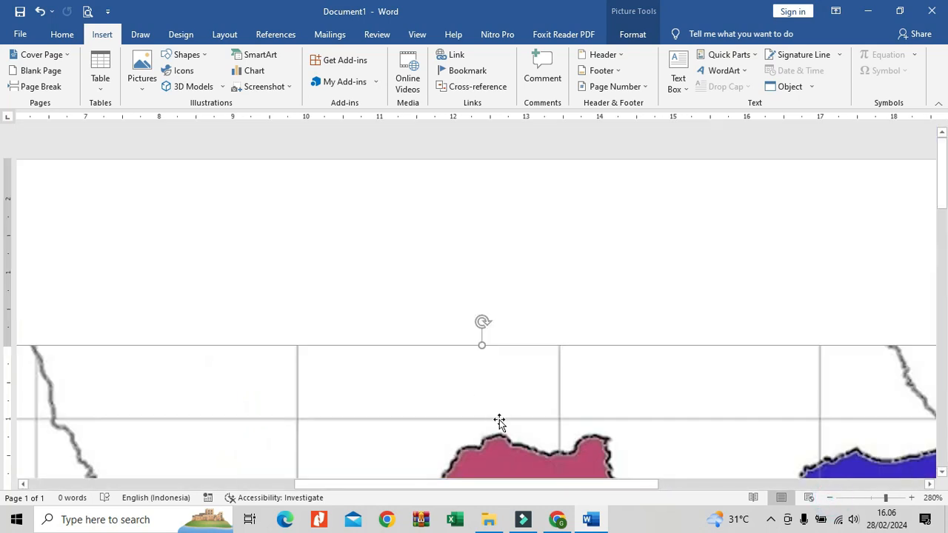
scroll(496, 414, "down", 6)
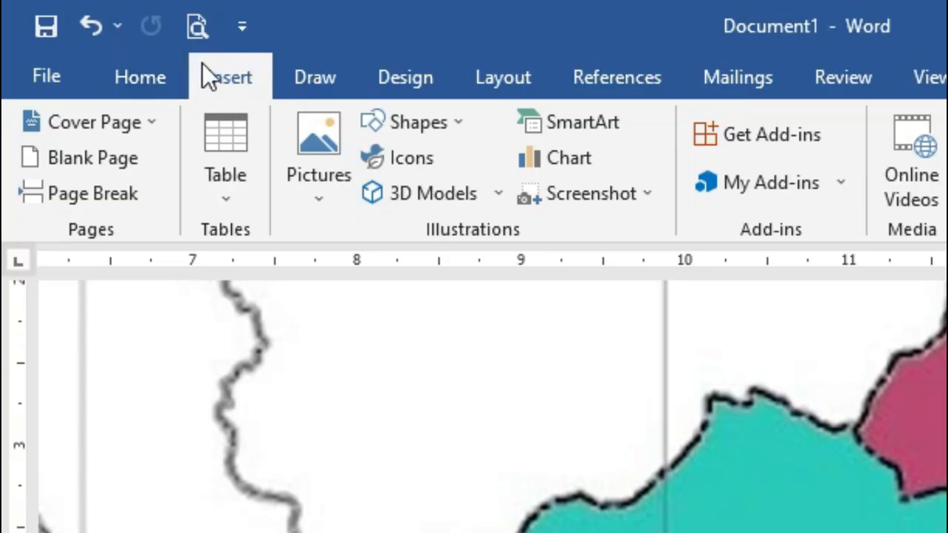
left_click(401, 113)
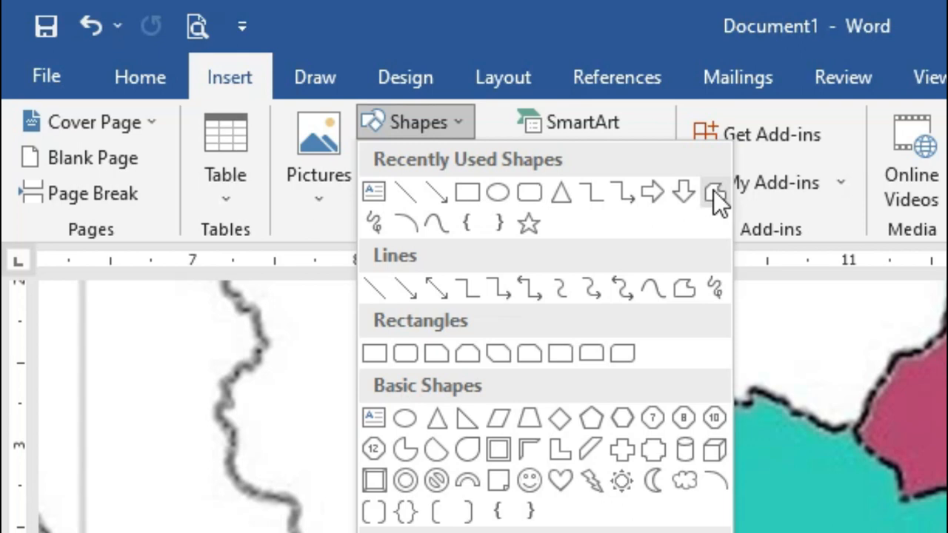
left_click(713, 191)
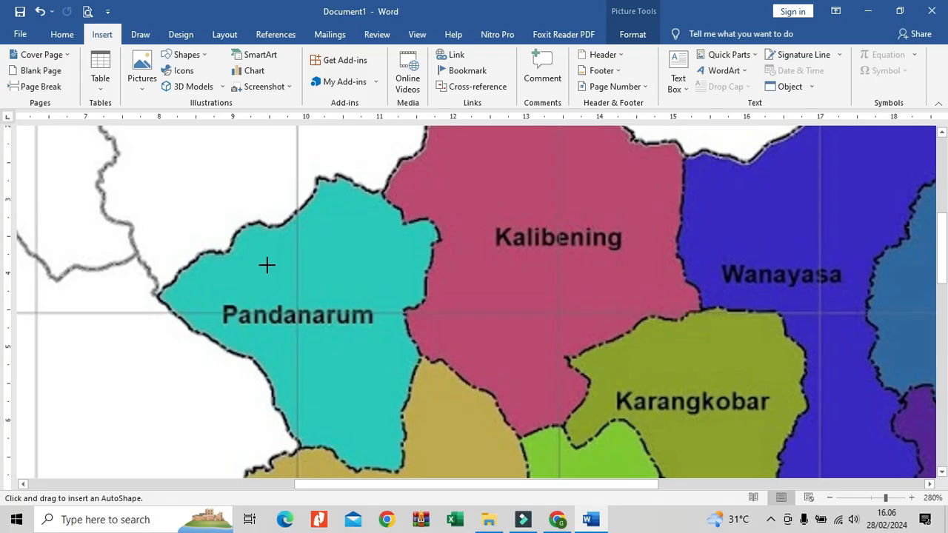
left_click(152, 294)
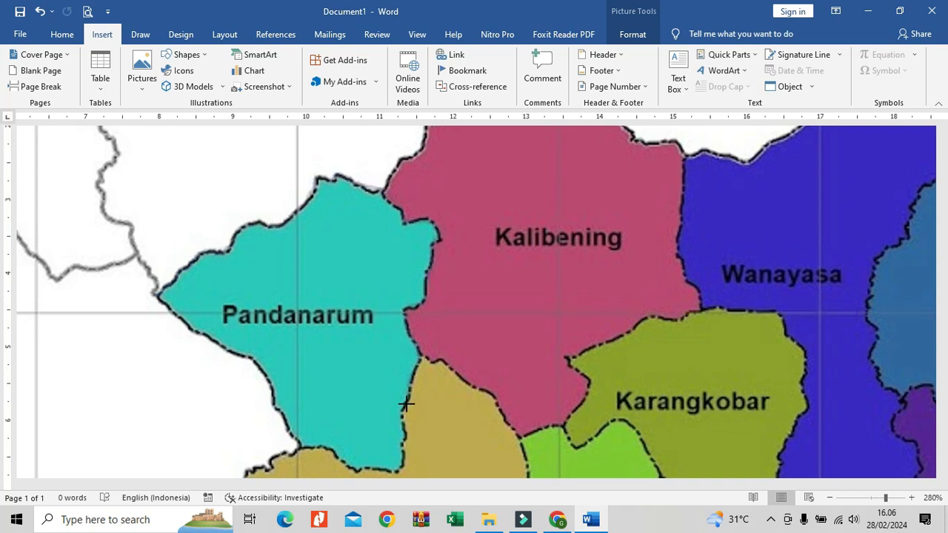
left_click_drag(264, 373, 160, 295)
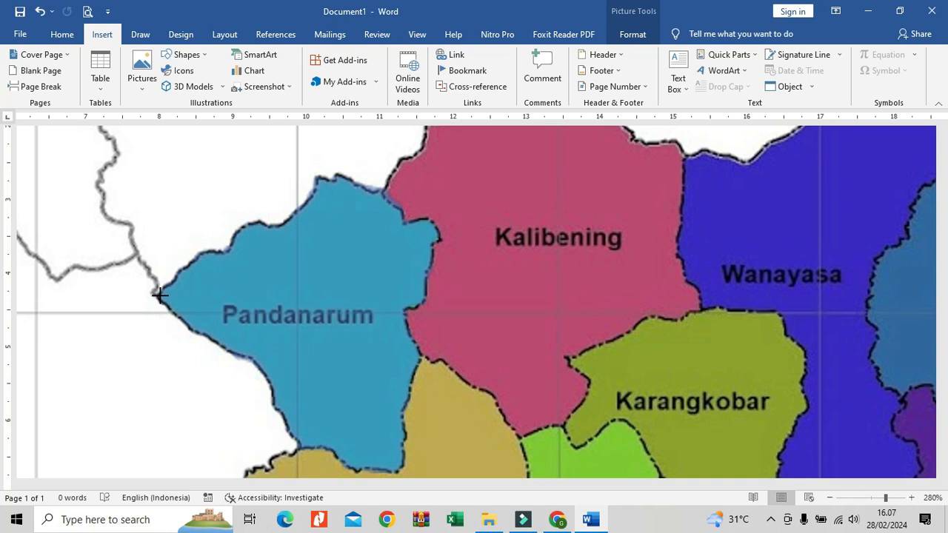
left_click(160, 296)
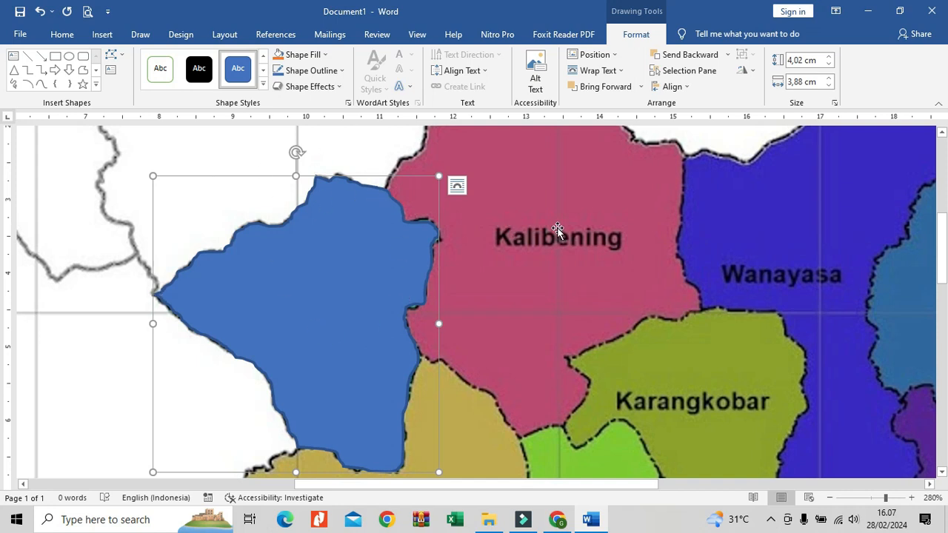
Step: Trace the Kalibening district's outline with another closed Freeform shape, starting and ending where it meets the Pandanarum shape
left_click(830, 498)
left_click(830, 499)
left_click(830, 498)
left_click(829, 498)
left_click(830, 499)
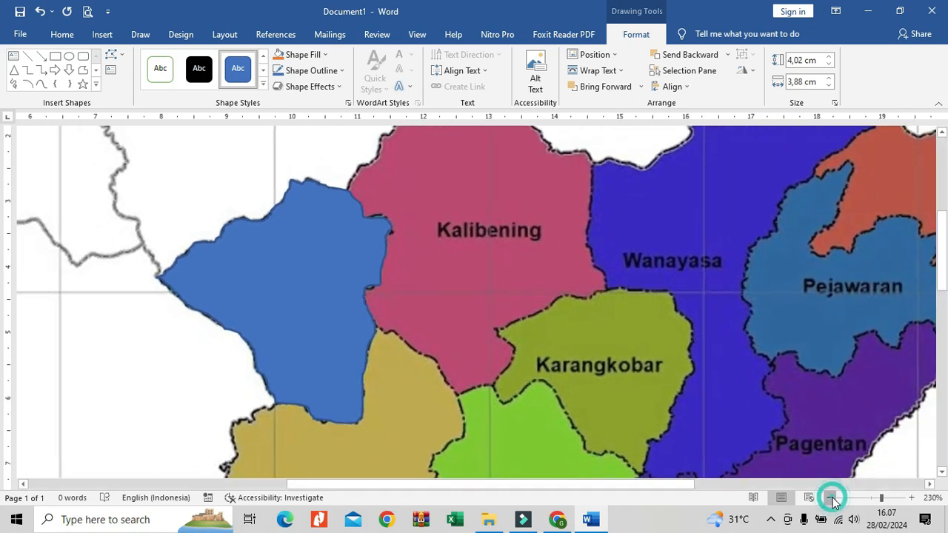
scroll(698, 338, "up", 2)
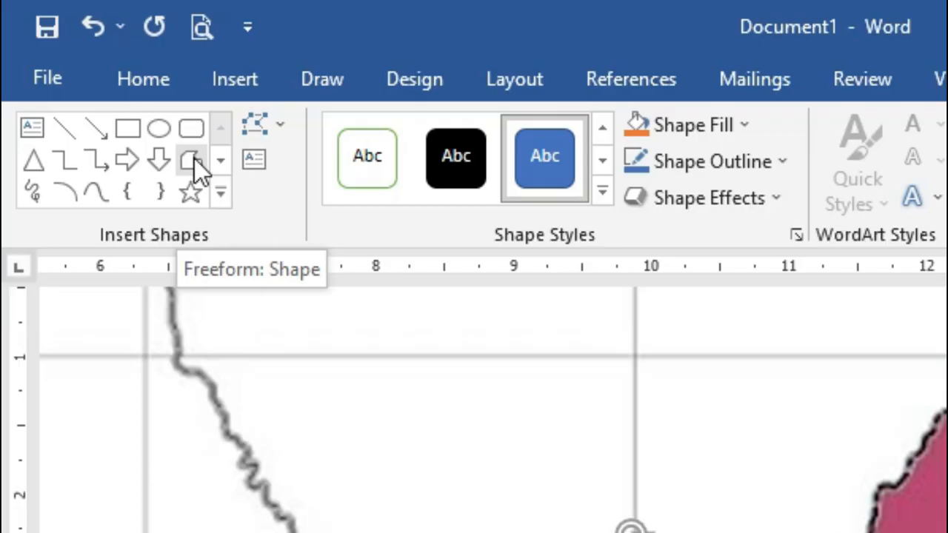
left_click(247, 82)
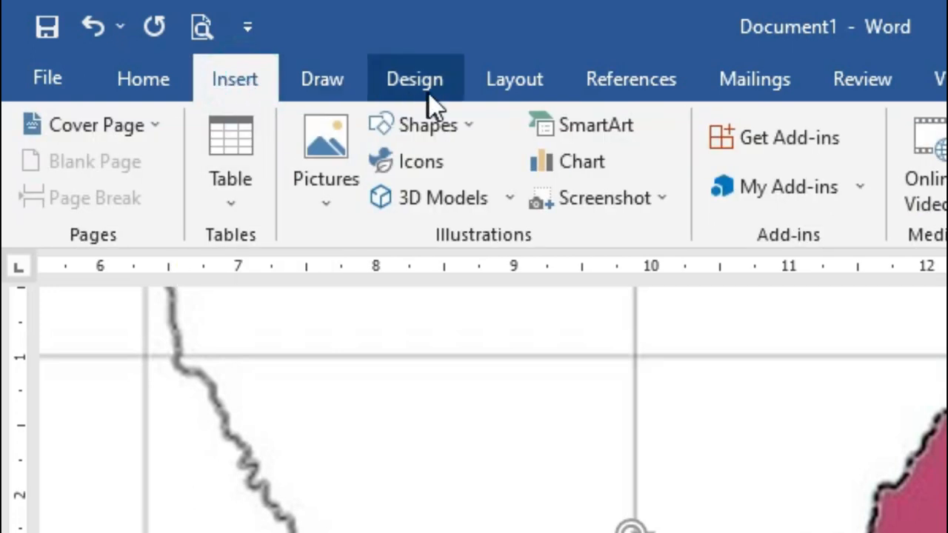
left_click(434, 121)
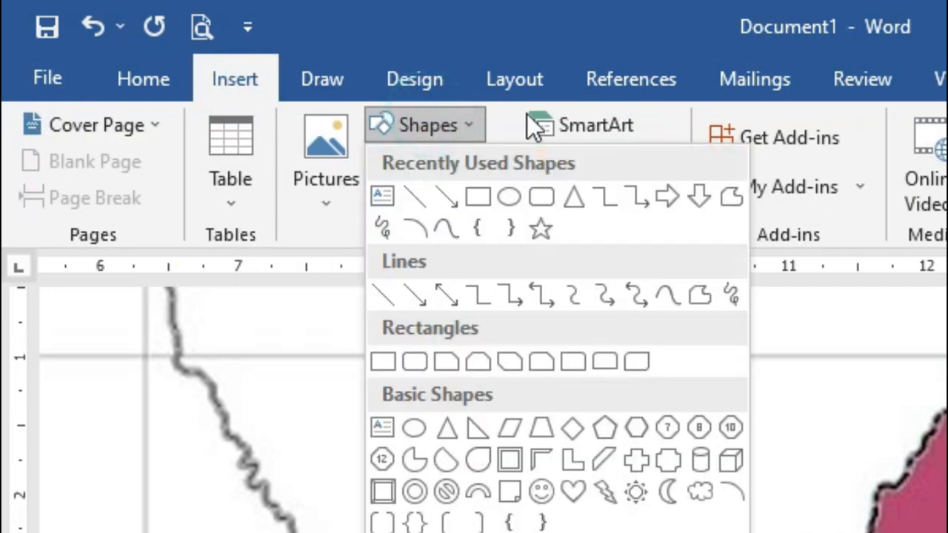
left_click(728, 198)
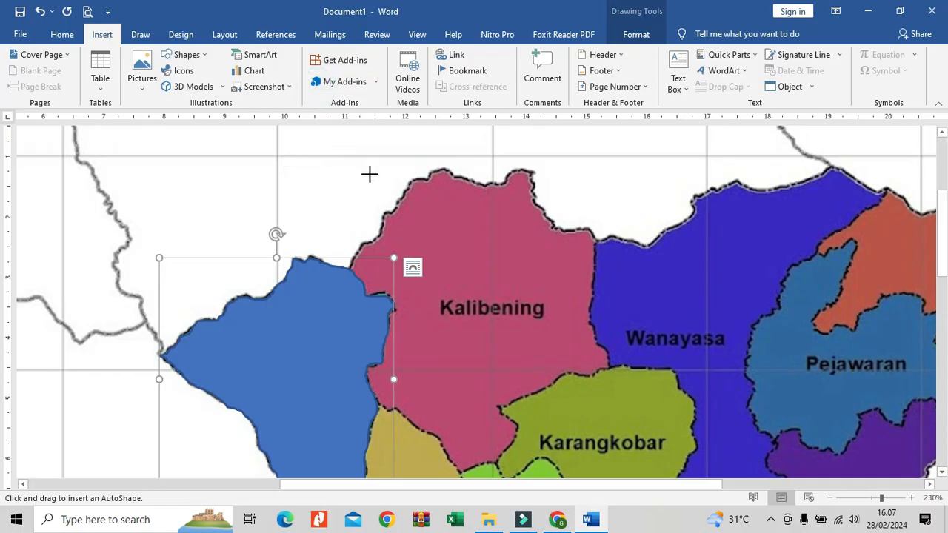
left_click(350, 267)
mouse_move(359, 247)
left_mouse_down()
mouse_move(442, 171)
mouse_move(554, 226)
left_mouse_up()
mouse_move(570, 375)
left_mouse_down()
mouse_move(372, 397)
mouse_move(352, 268)
left_mouse_up()
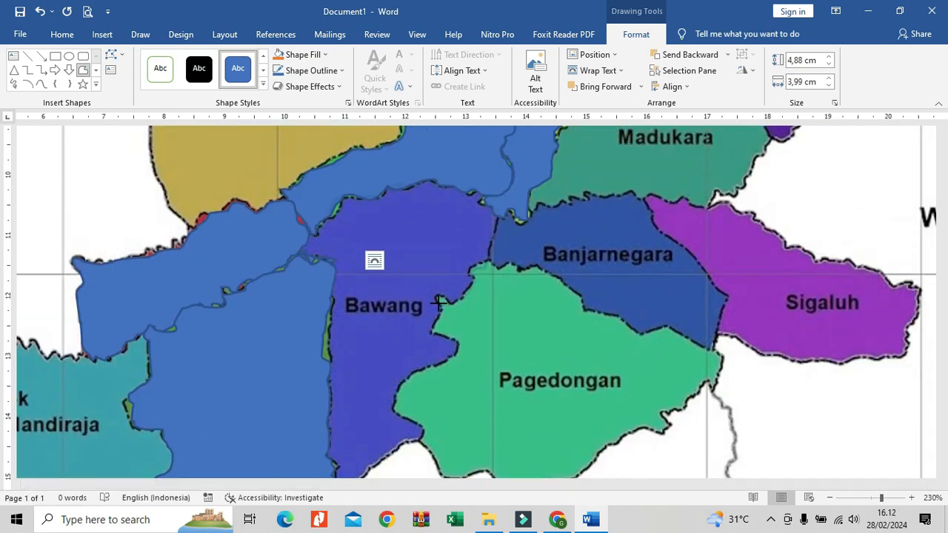
Step: Trace the Bawang, Banjarnegara, Pagedongan, Sigaluh and Mandiraja districts as separate Freeform shapes, deleting one attempt
left_click_drag(438, 303, 304, 243)
scroll(444, 296, "down", 1)
left_click(83, 69)
mouse_move(489, 194)
left_mouse_down()
mouse_move(508, 191)
mouse_move(532, 421)
mouse_move(442, 256)
mouse_move(489, 193)
left_mouse_up()
key("Delete")
left_click(185, 54)
left_click(319, 84)
scroll(489, 194, "up", 2)
left_click(83, 70)
mouse_move(491, 340)
left_mouse_down()
mouse_move(726, 404)
mouse_move(490, 318)
left_mouse_up()
scroll(491, 337, "up", 2)
Step: Trace the remaining Purworejo Klampok and Susukan districts in the map's southwest as two separate Freeform shapes
left_click(83, 70)
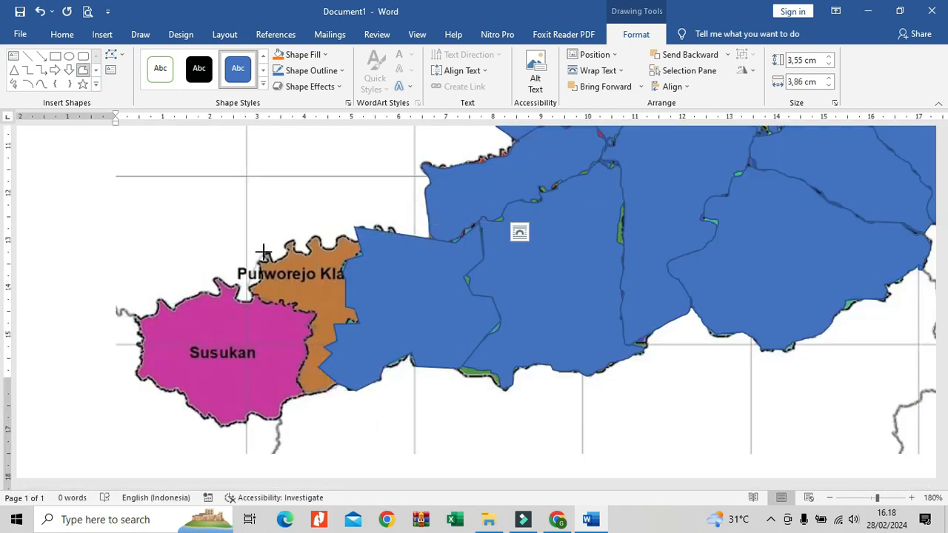
left_click(321, 373)
left_click(13, 84)
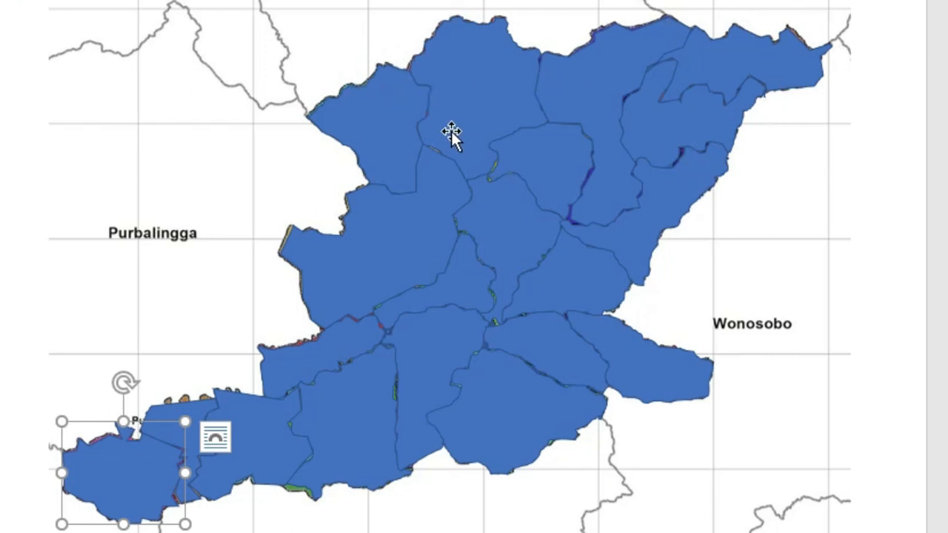
Step: Select the traced district shapes together, leaving out the one between Kalibening and Pejawaran, and set their fill to No Fill
left_click(379, 113)
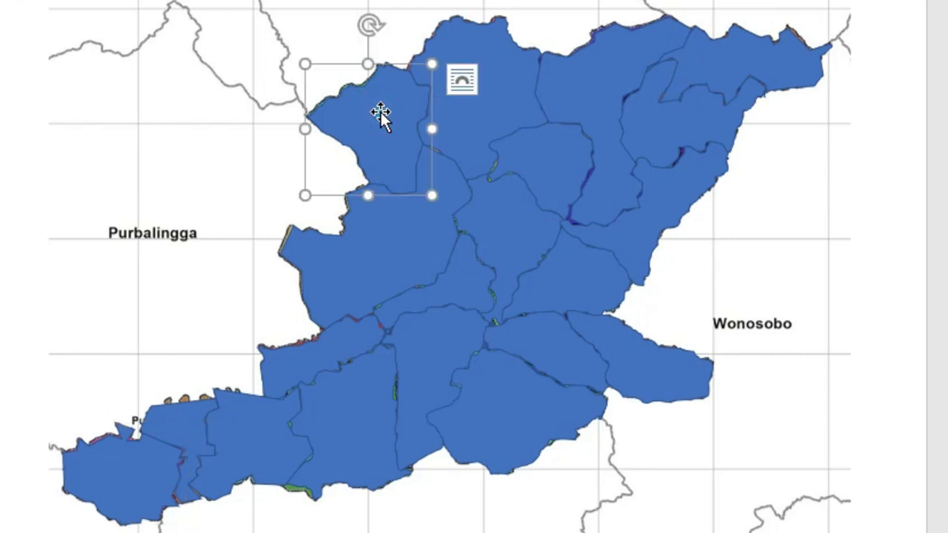
left_click(518, 106, "shift")
left_click(608, 76, "shift")
left_click(734, 52, "shift")
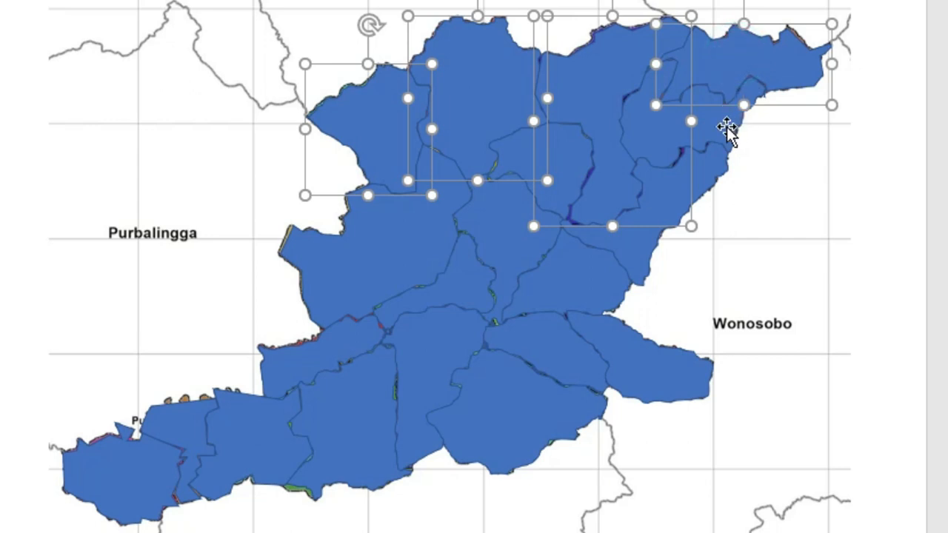
left_click(730, 131, "shift")
left_click(649, 228, "shift")
left_click(632, 241, "shift")
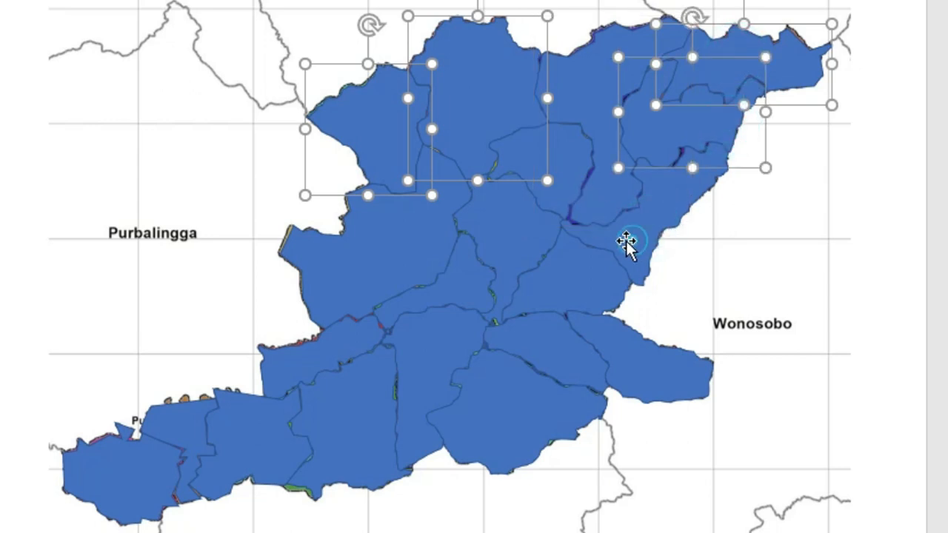
left_click(569, 164, "shift")
left_click(509, 242, "shift")
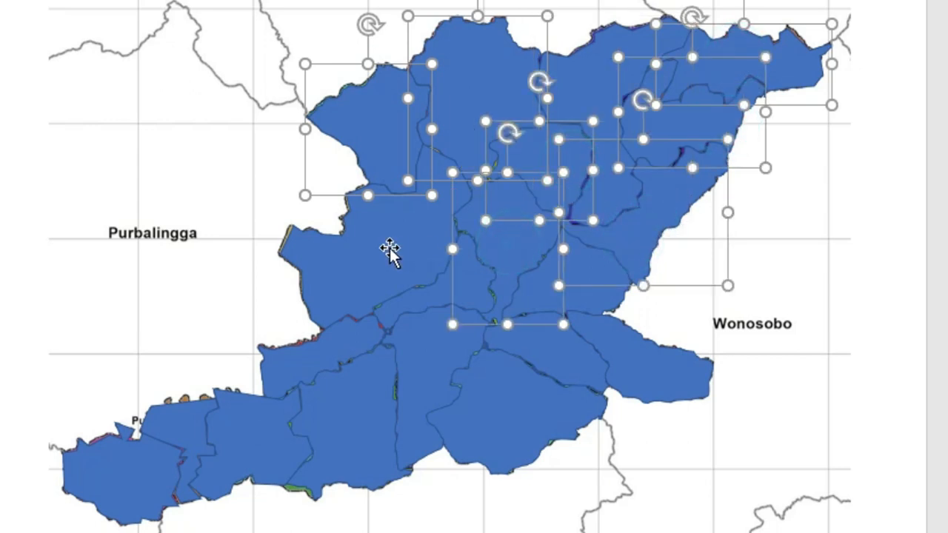
left_click(390, 248, "shift")
left_click(428, 298, "shift")
left_click(584, 288, "shift")
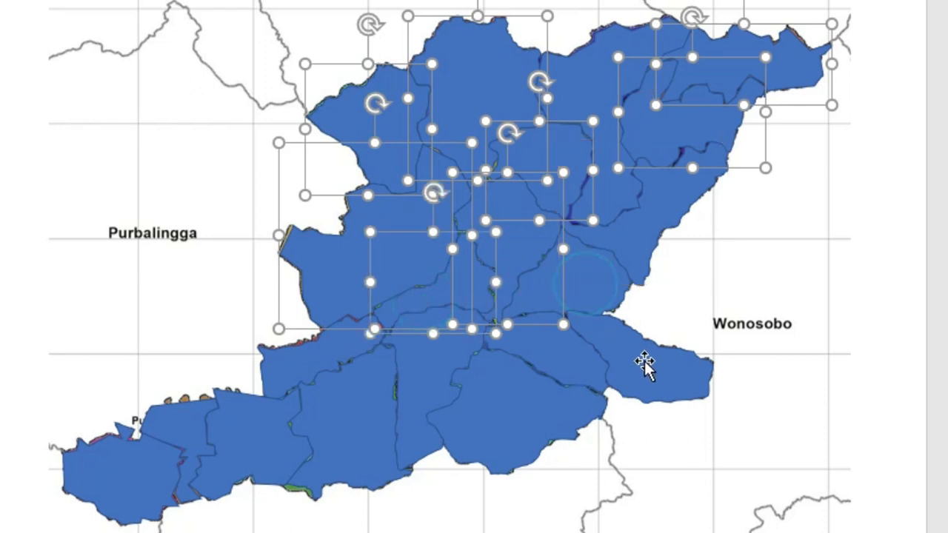
left_click(639, 251, "shift")
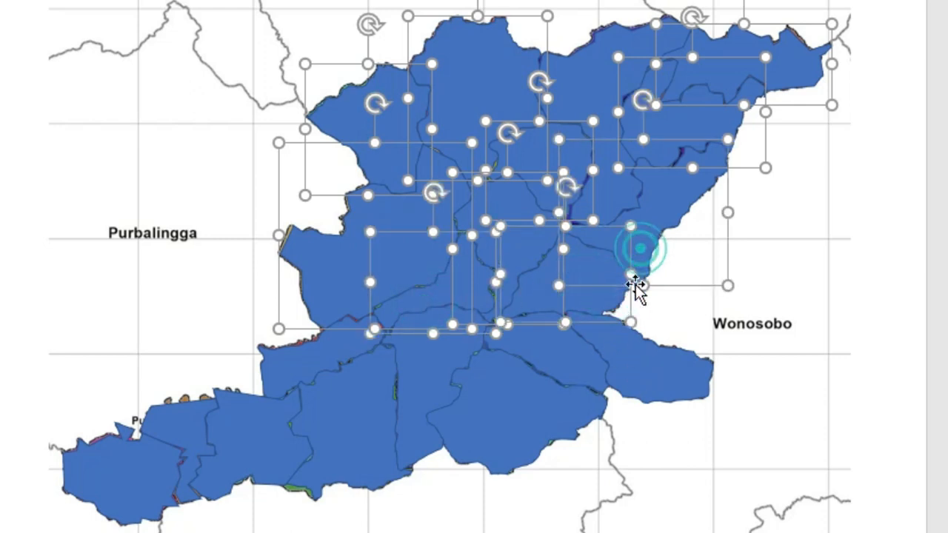
left_click(645, 360, "shift")
left_click(523, 346, "shift")
left_click(504, 438, "shift")
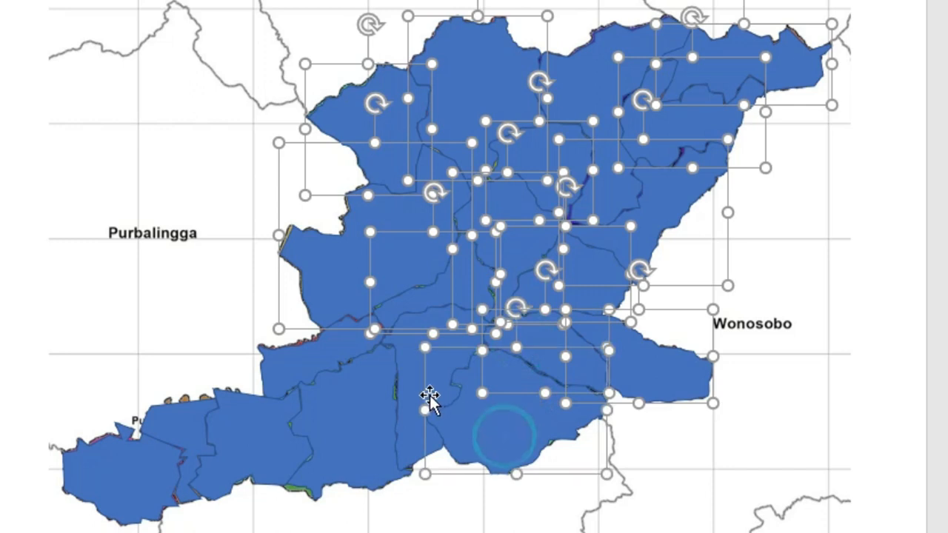
left_click(398, 374, "shift")
left_click(345, 436, "shift")
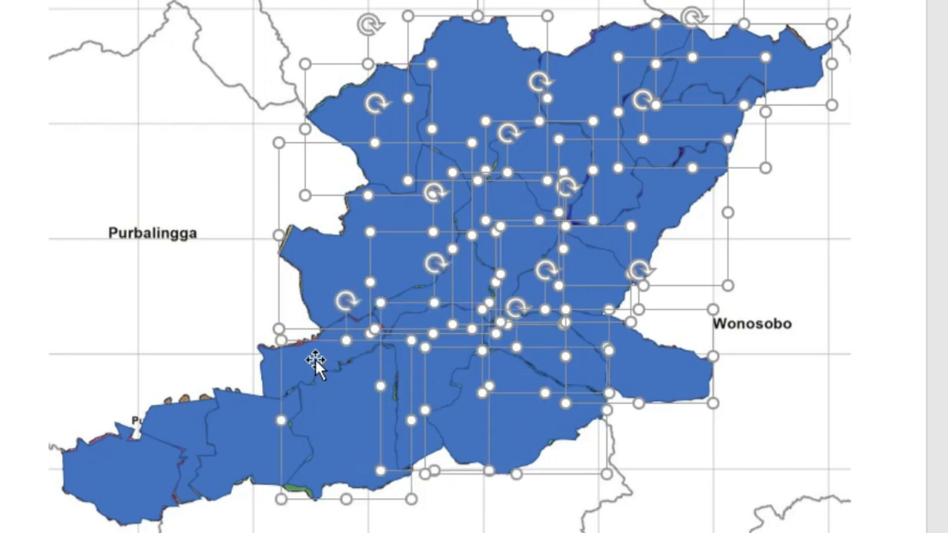
left_click(312, 358, "shift")
left_click(256, 442, "shift")
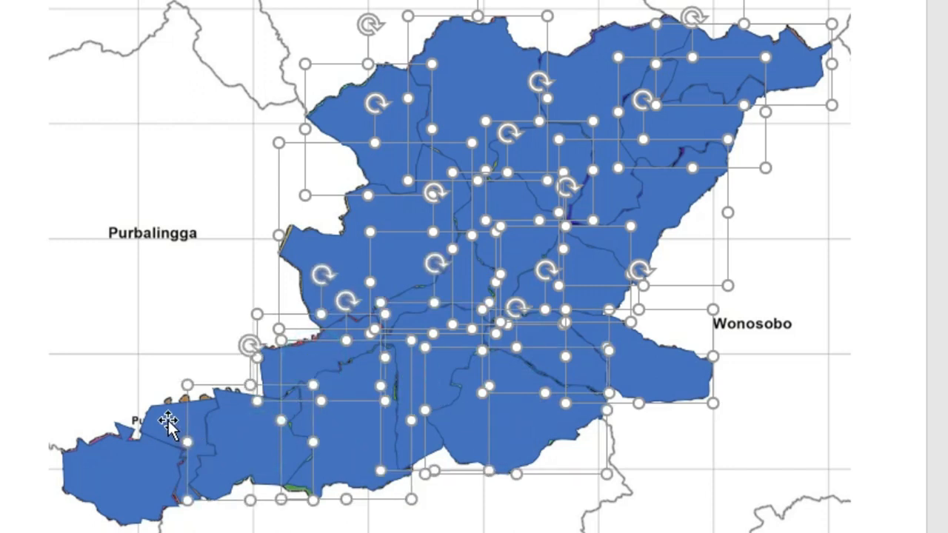
left_click(169, 422, "shift")
left_click(86, 481, "shift")
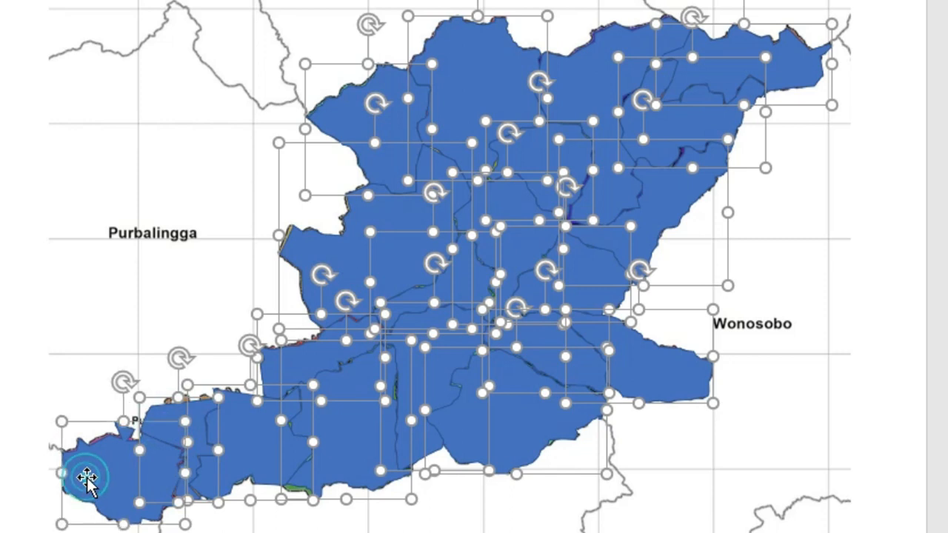
left_click(460, 278, "shift")
left_click(458, 277, "shift")
left_click(462, 277, "shift")
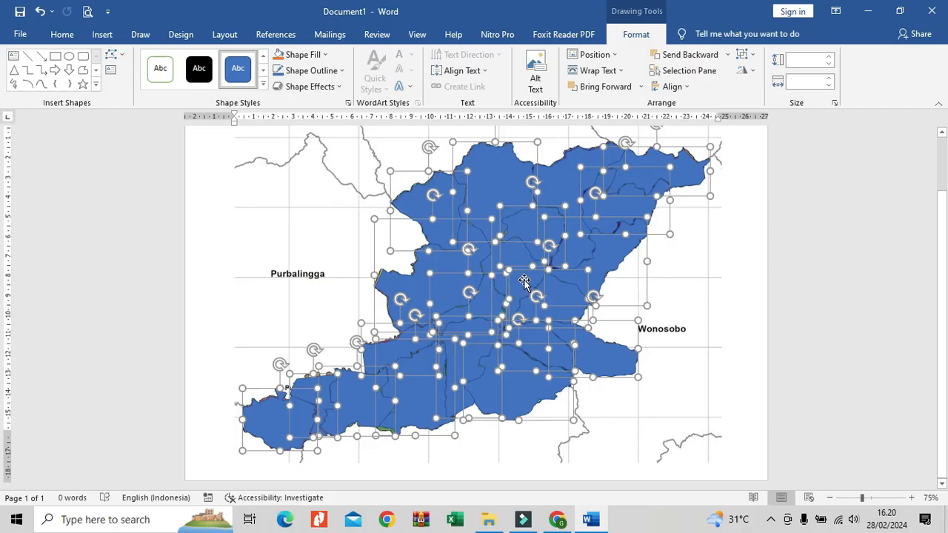
left_click(522, 281, "shift")
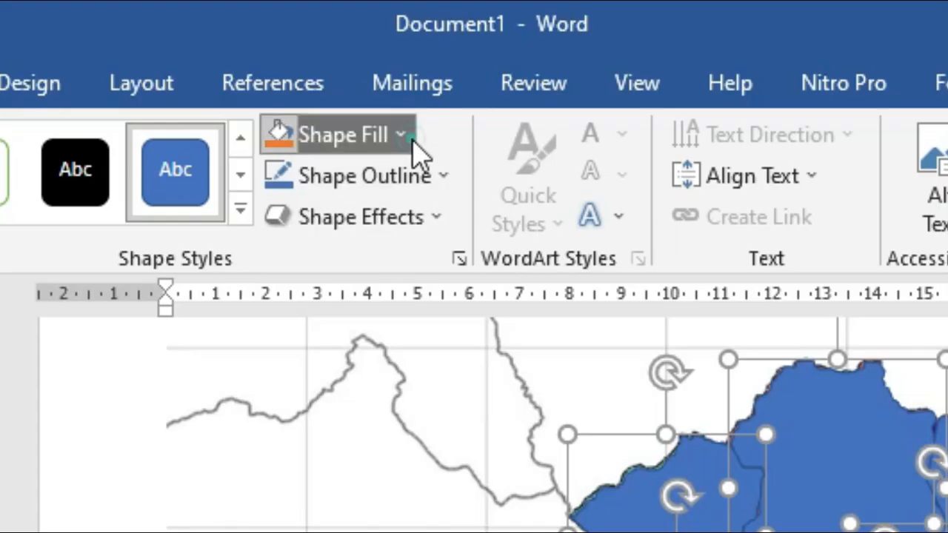
left_click(326, 56)
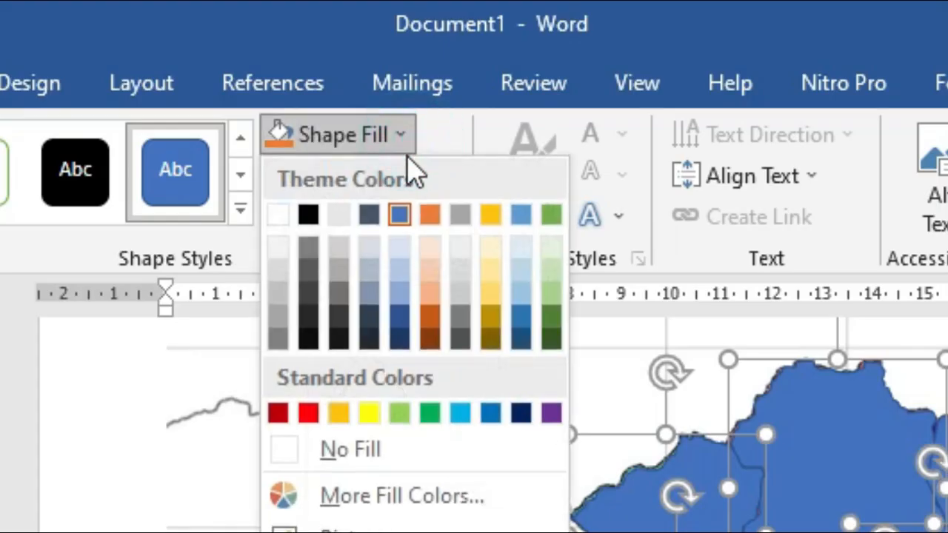
left_click(413, 454)
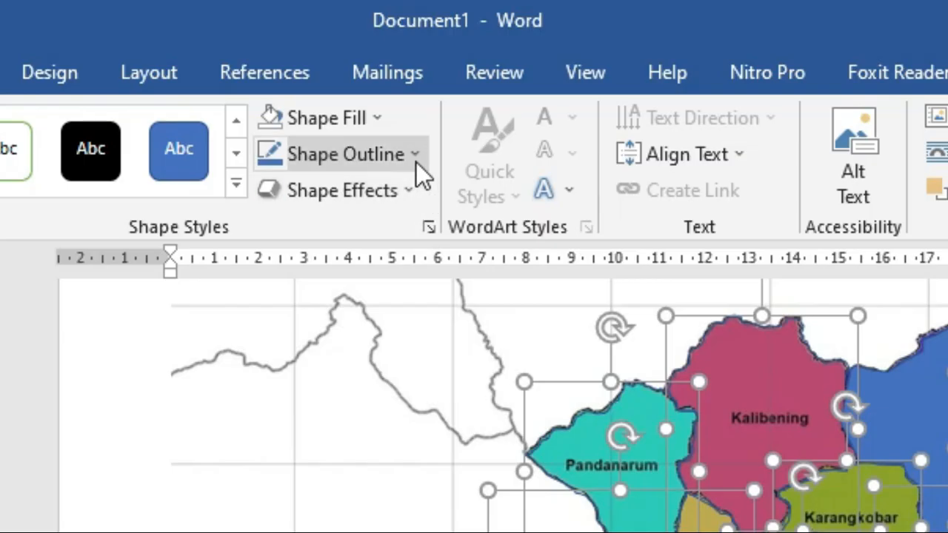
Step: Give the selected district shapes a ¼ pt outline in standard red
left_click(415, 162)
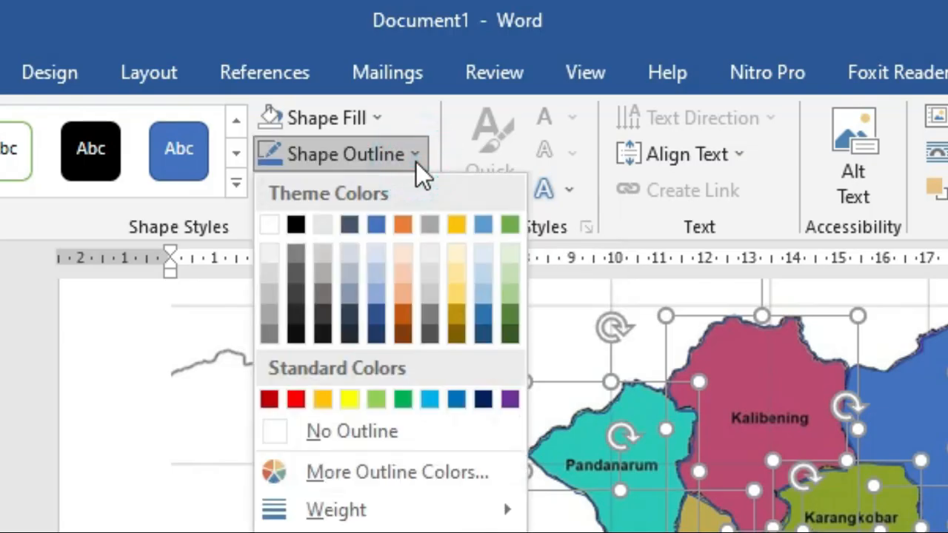
mouse_move(455, 516)
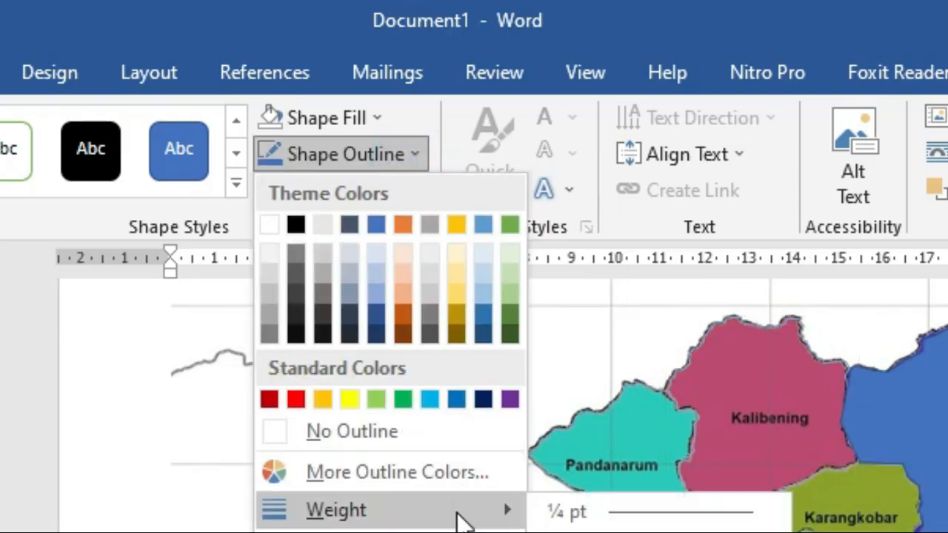
left_click(626, 517)
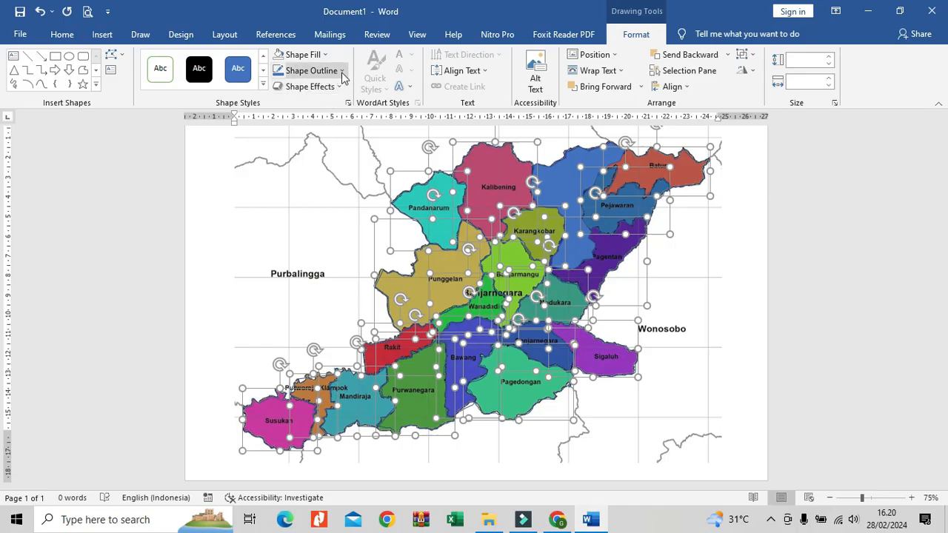
left_click(342, 70)
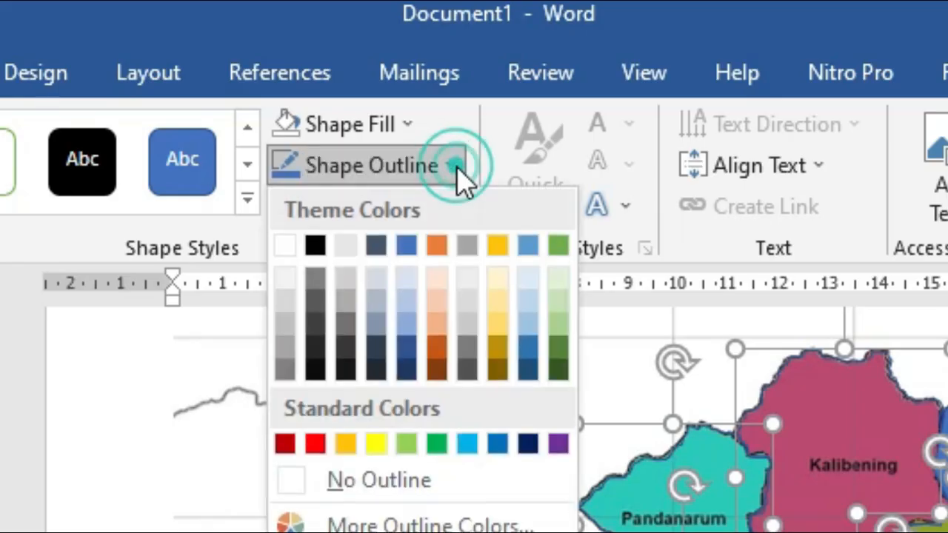
left_click(315, 443)
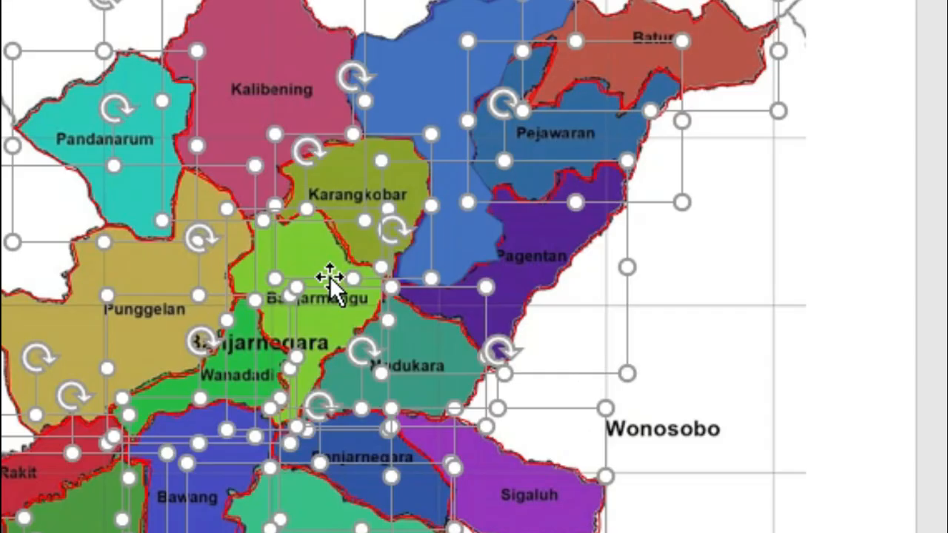
Step: Group the selected district shapes into one object
right_click(523, 267)
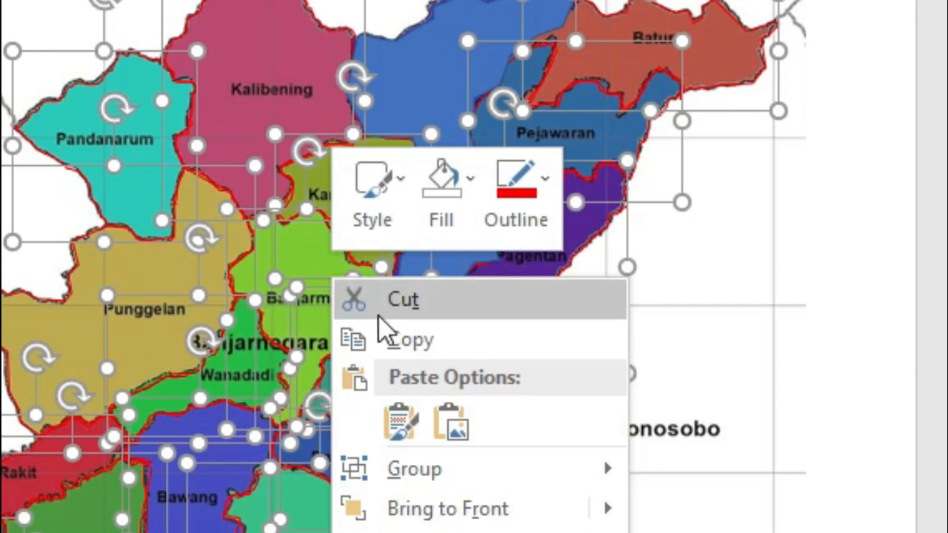
mouse_move(463, 474)
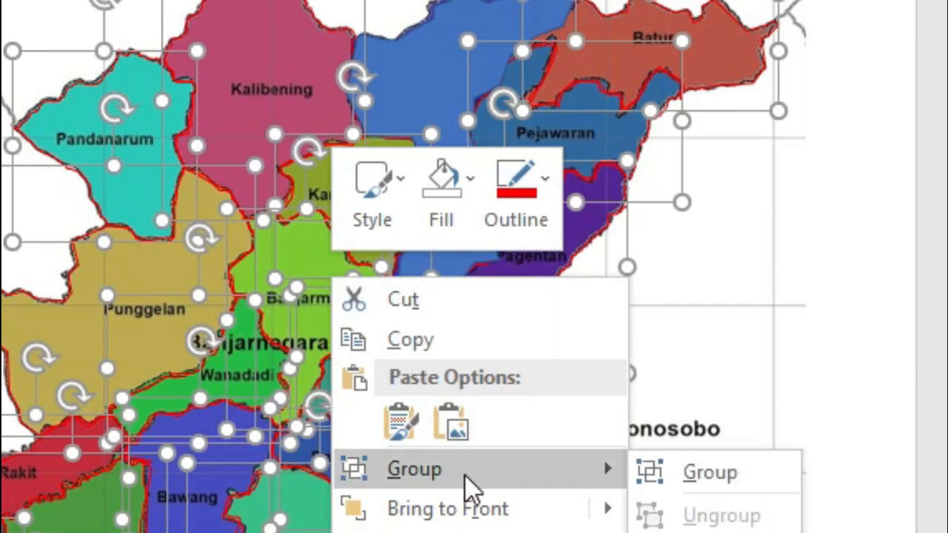
left_click(673, 470)
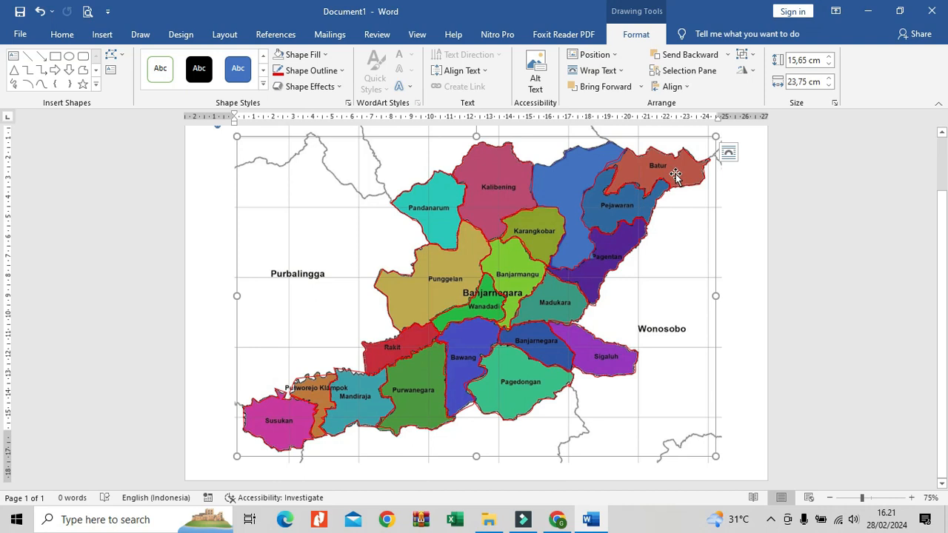
Step: Set the document's zoom to 500% for detailed work on the outlines
left_click(931, 498)
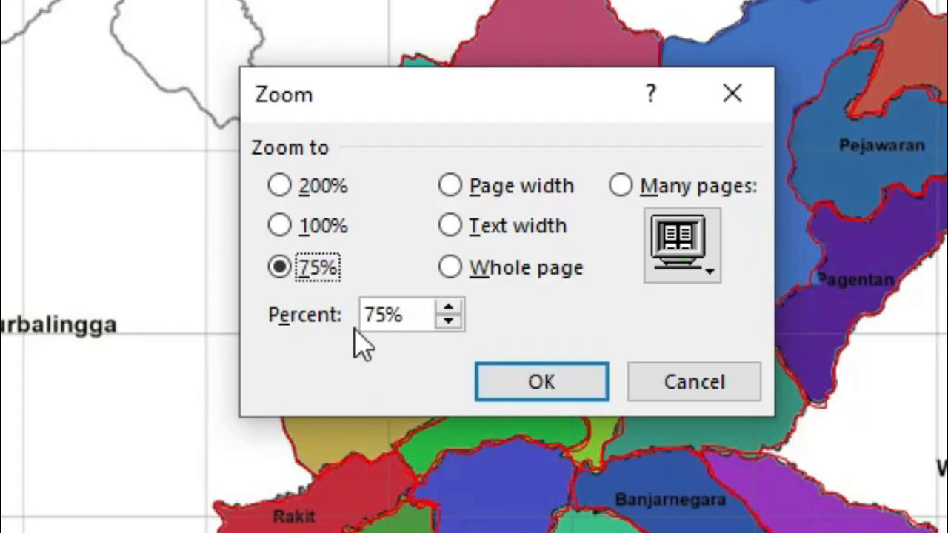
left_click(370, 312)
double_click(373, 311)
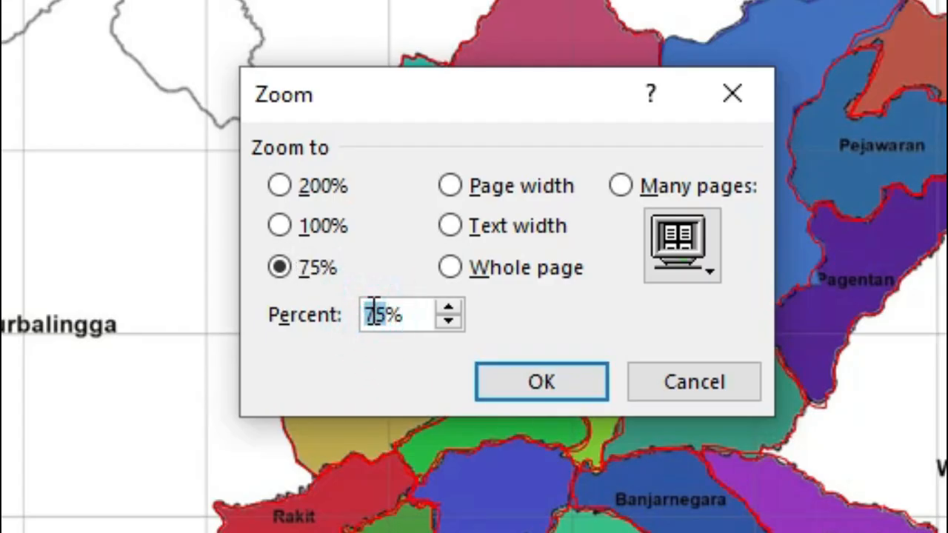
type("500")
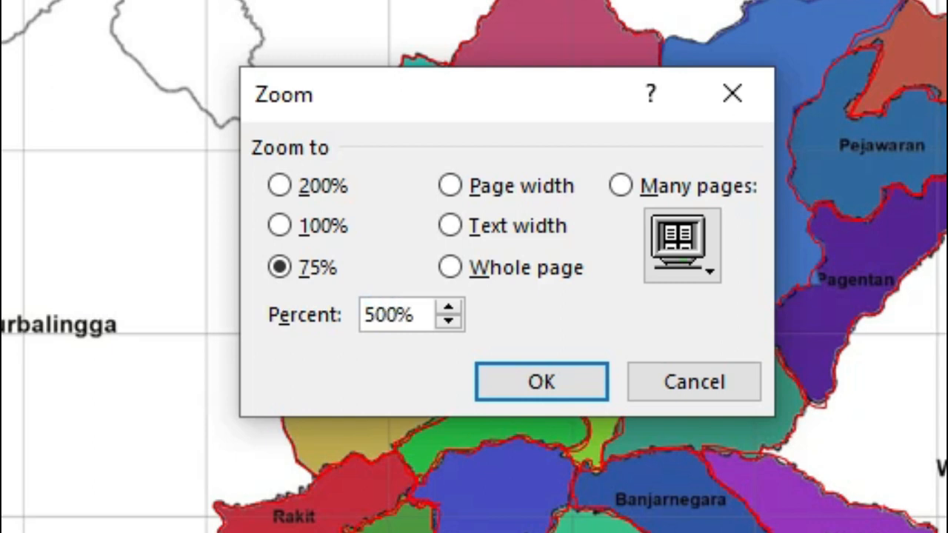
left_click(581, 397)
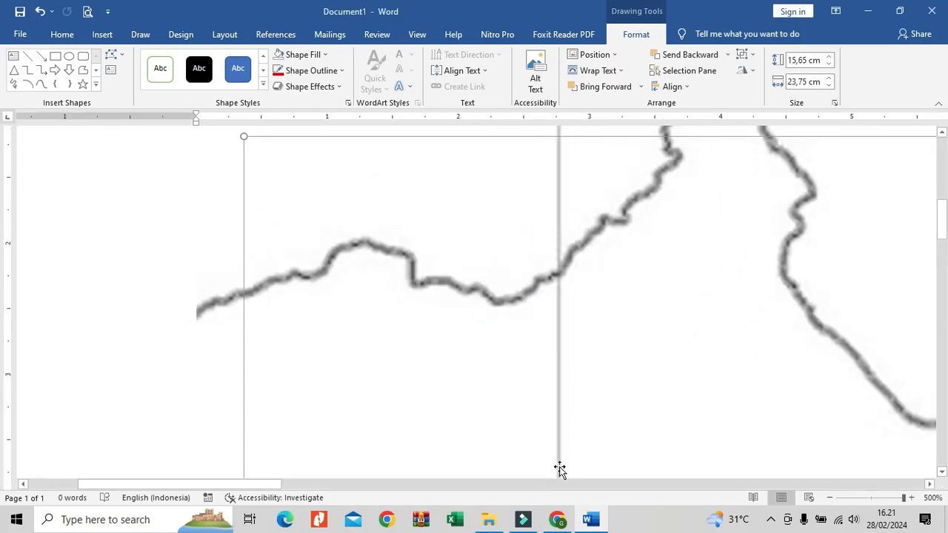
Step: Edit the Pandanarum shape's points, moving those on its northeastern edge and corner near Kalibening onto the map's black boundary
left_click_drag(264, 483, 506, 484)
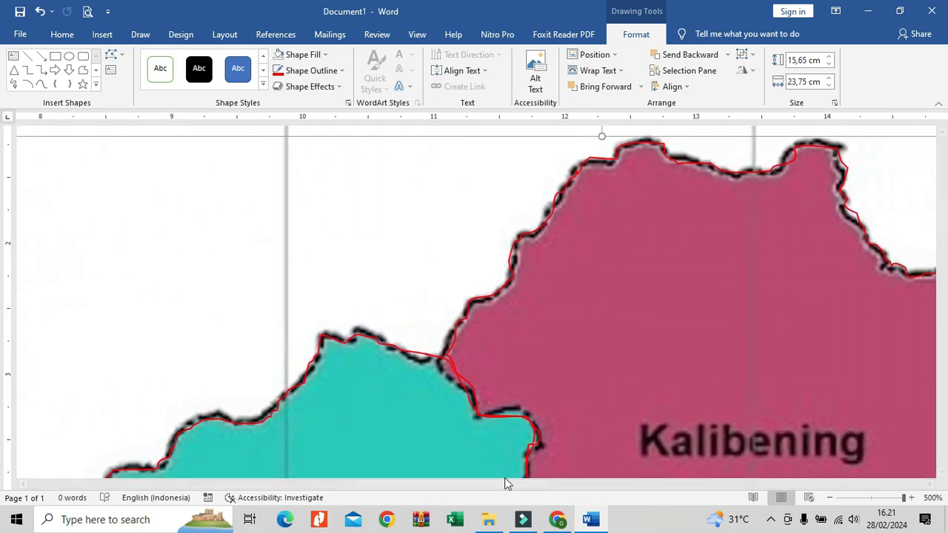
left_click(435, 357)
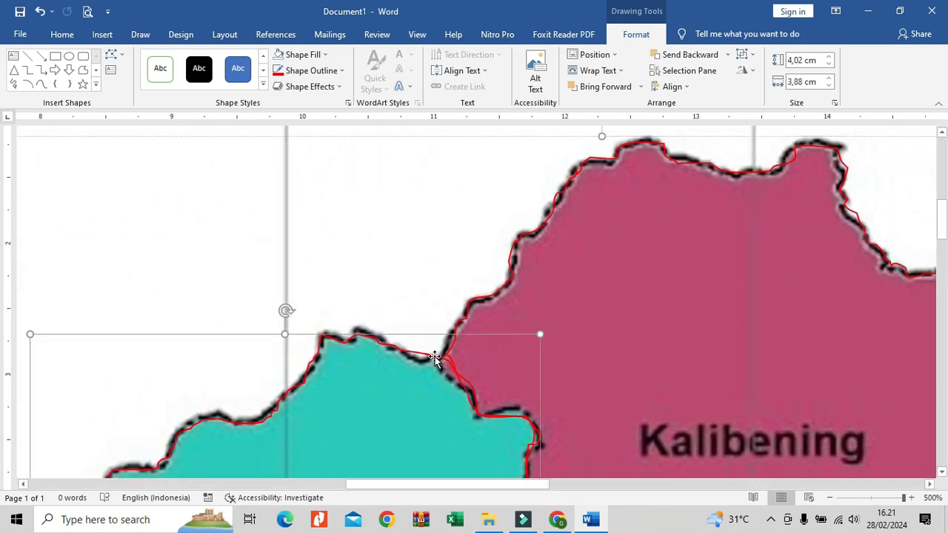
right_click(435, 356)
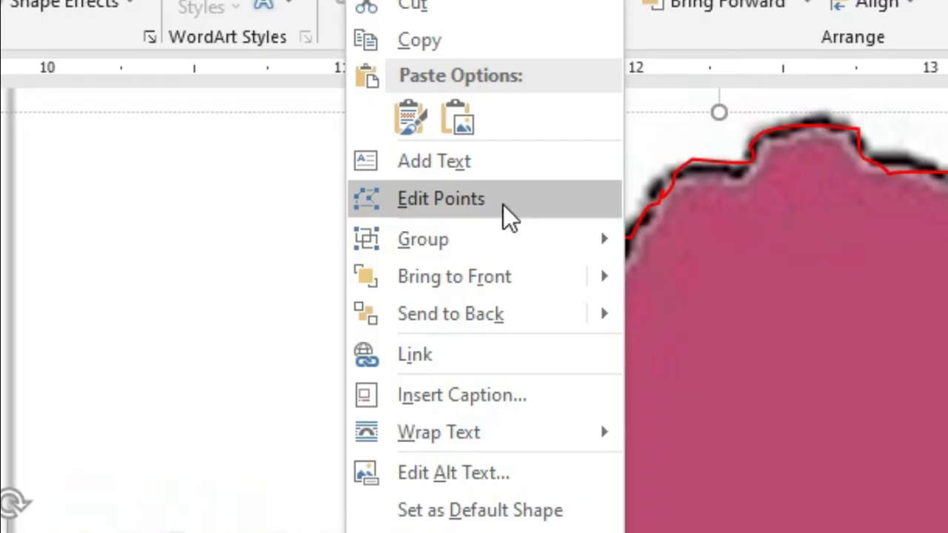
left_click(502, 204)
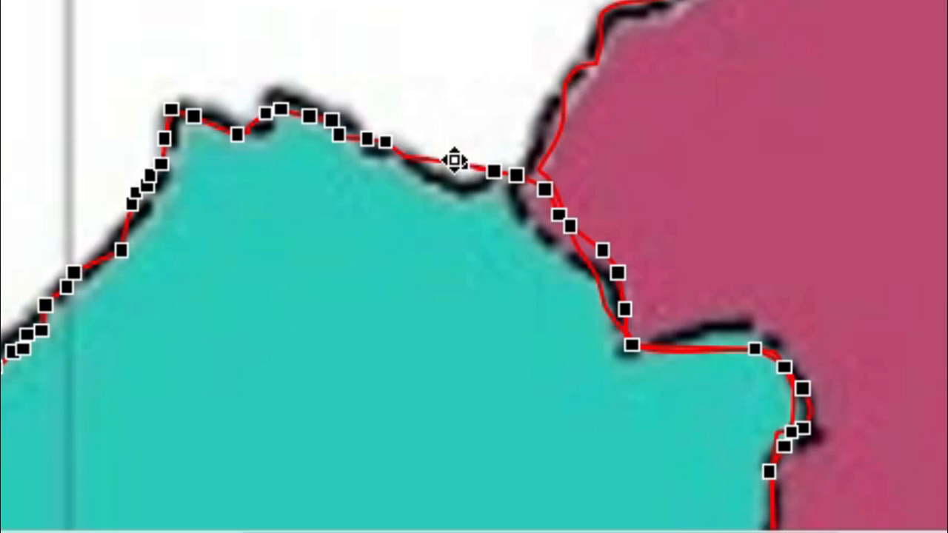
left_click_drag(454, 160, 476, 178)
left_click_drag(535, 201, 512, 205)
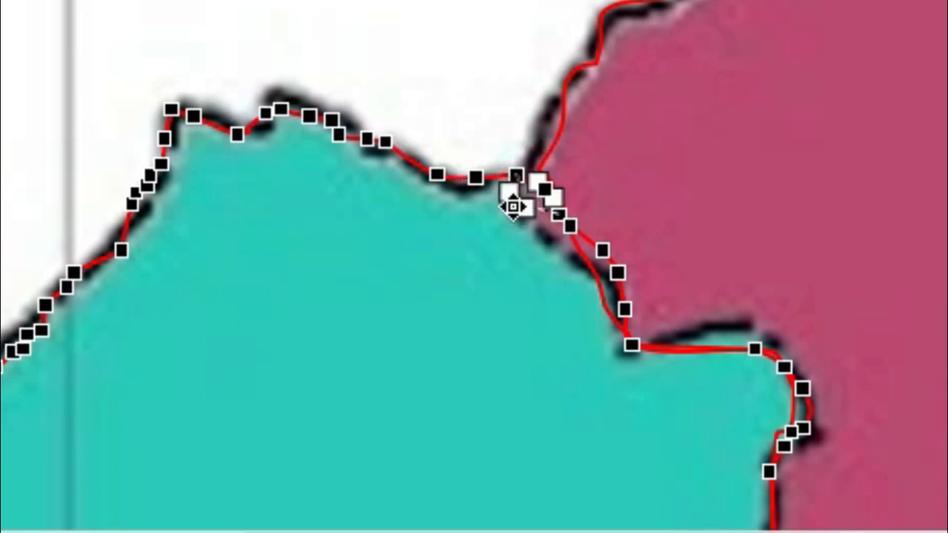
Step: Move the Pandanarum shape's points along its border with Kalibening onto the black boundary, including the bulge on its eastern side
left_click_drag(565, 225, 546, 251)
left_click_drag(559, 215, 538, 220)
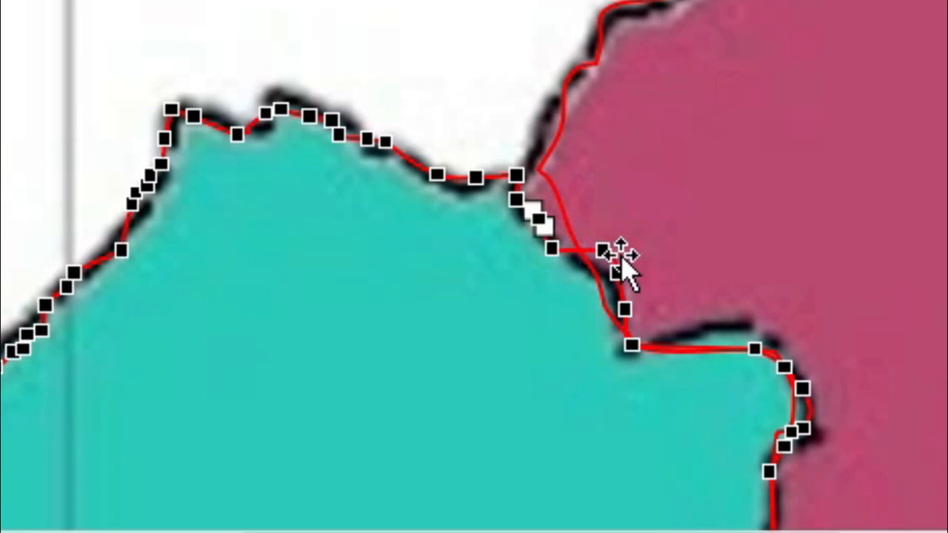
left_click_drag(600, 254, 609, 274)
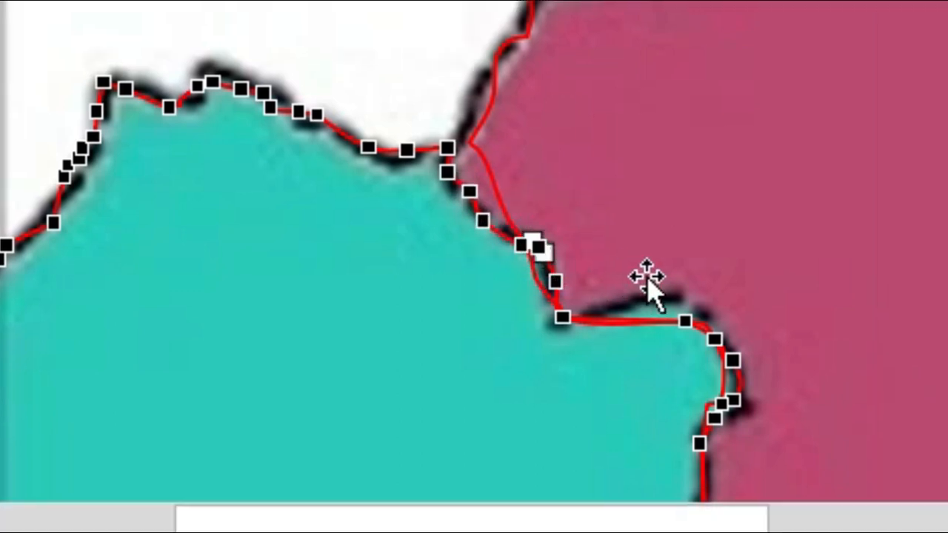
left_click_drag(681, 324, 682, 304)
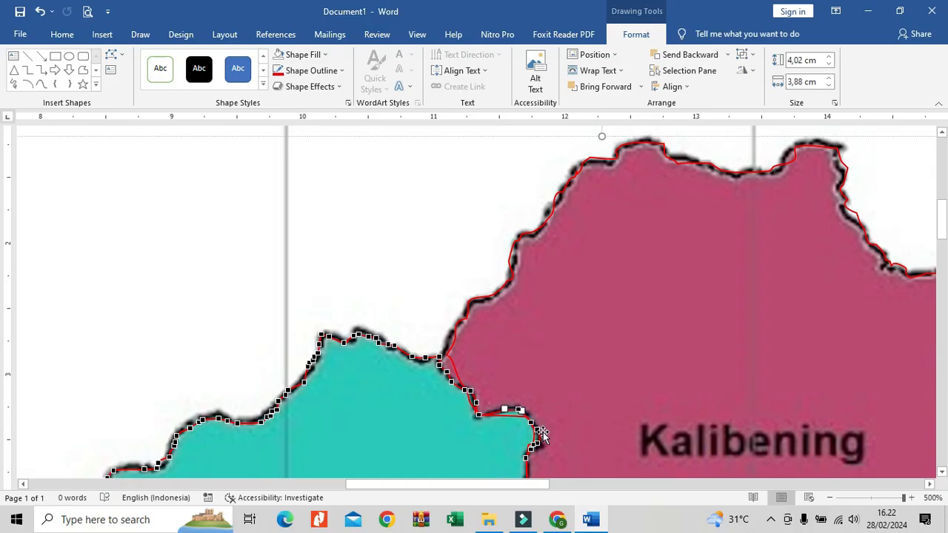
scroll(544, 428, "down", 3)
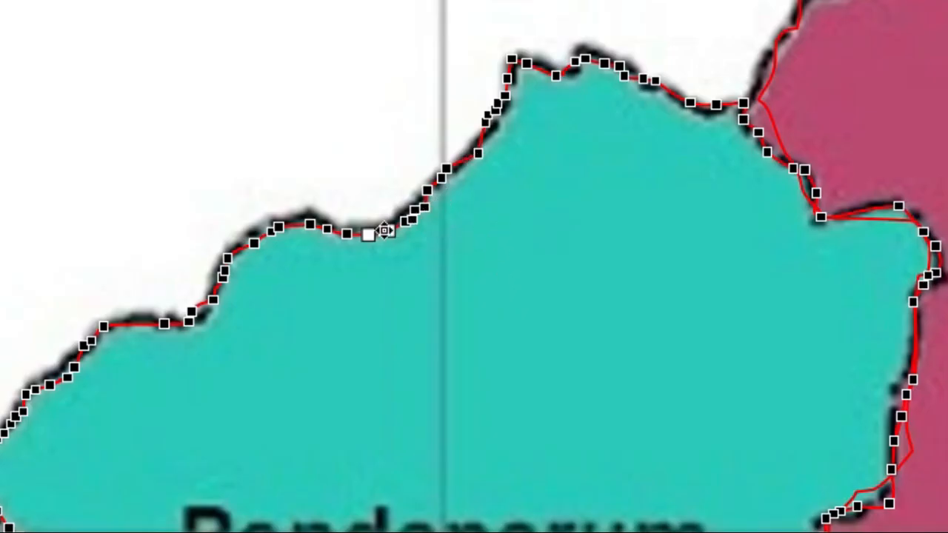
Step: Move points on the Pandanarum shape's northwestern edge onto the black boundary and delete surplus points there
left_click_drag(80, 363, 52, 378)
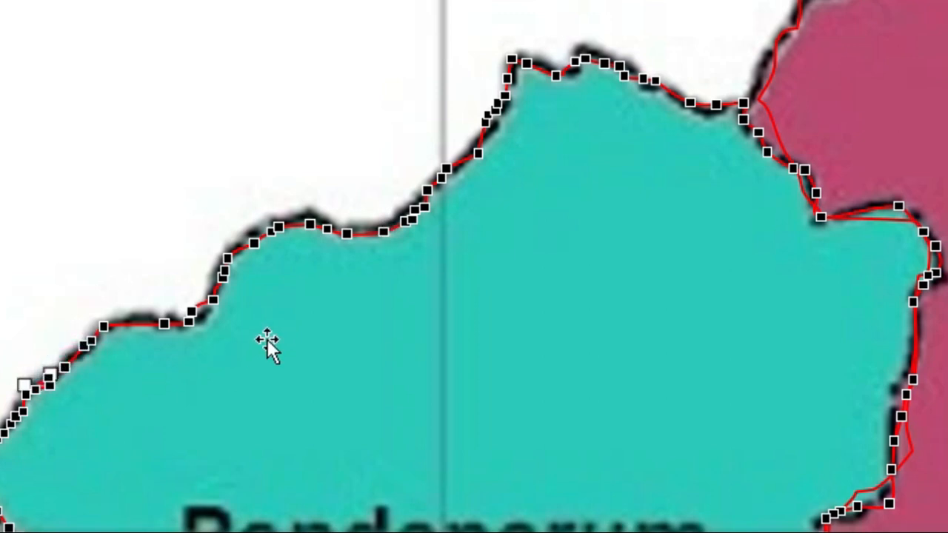
right_click(412, 215)
left_click(497, 265)
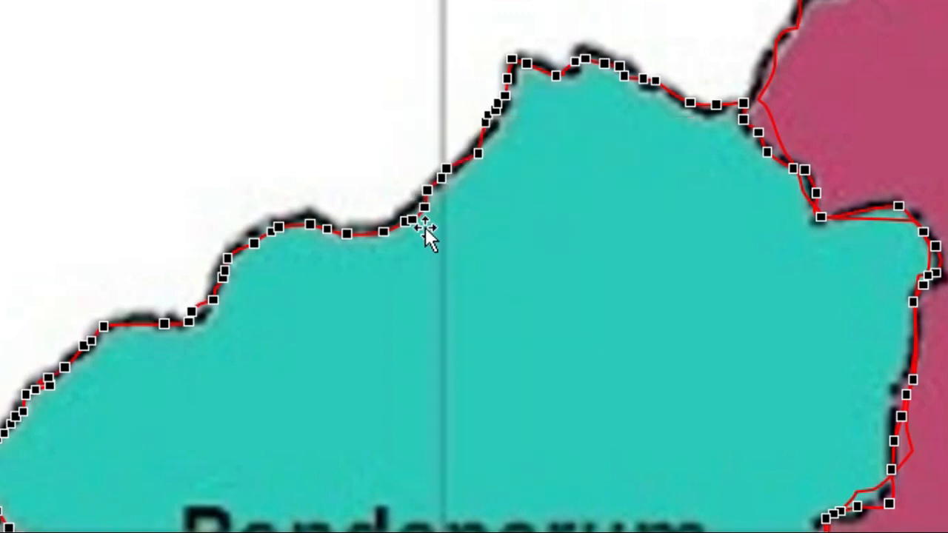
right_click(412, 219)
left_click(480, 249)
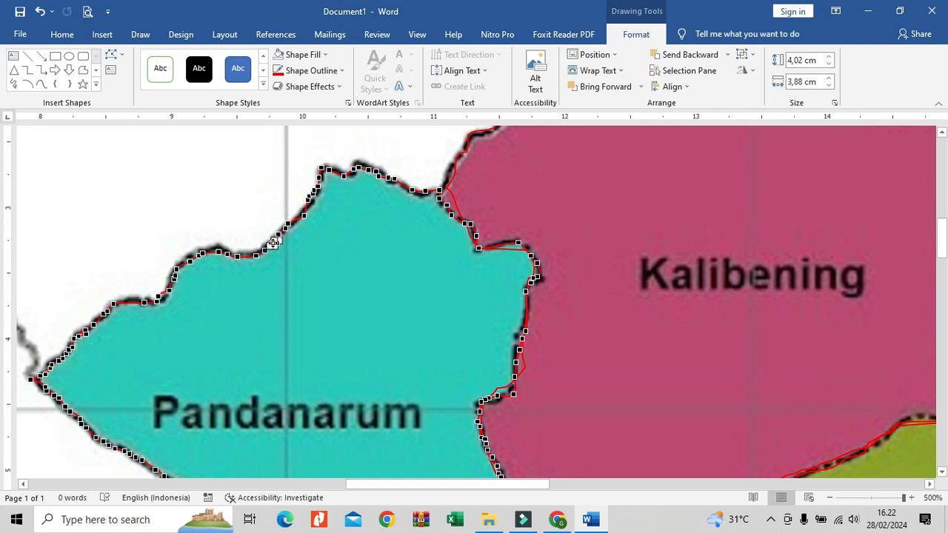
Step: Move the Pandanarum shape's points on its southwestern edge and its border with Punggelan onto the black boundary
scroll(347, 190, "down", 4)
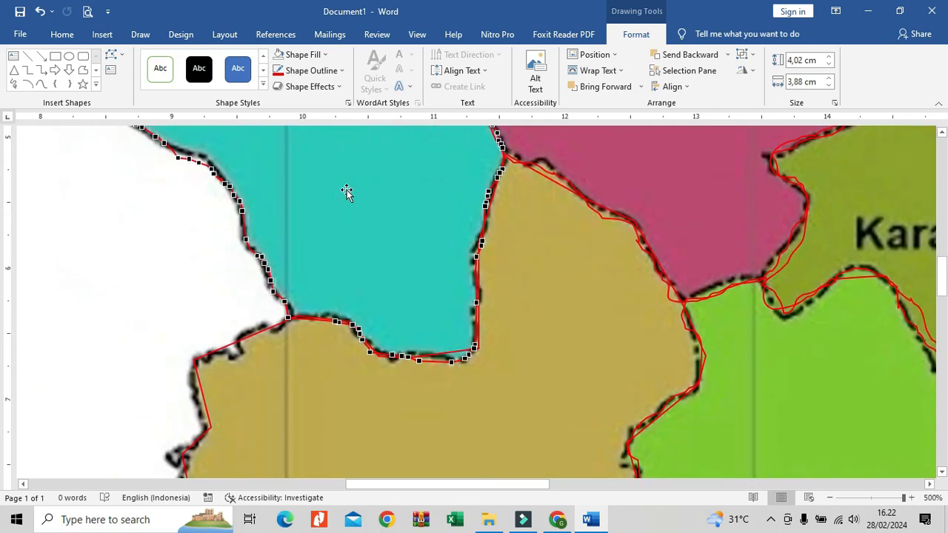
scroll(332, 200, "up", 2)
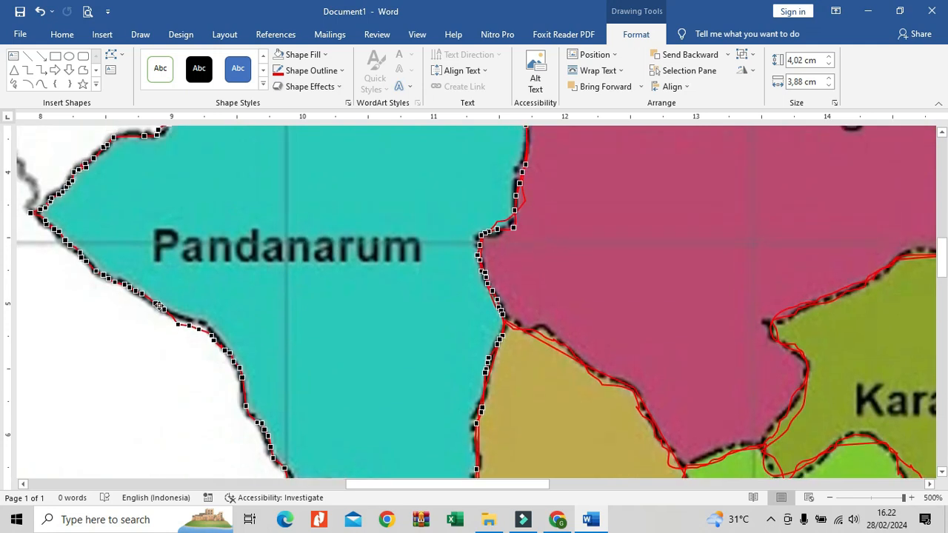
left_click(156, 301)
left_click_drag(178, 324, 204, 331)
scroll(258, 416, "down", 3)
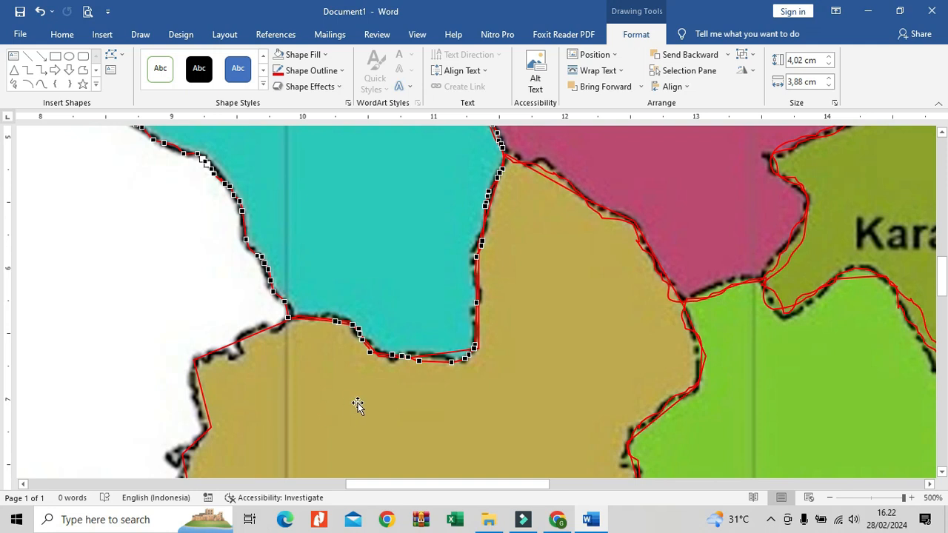
left_click_drag(421, 361, 431, 355)
left_click_drag(477, 275, 473, 270)
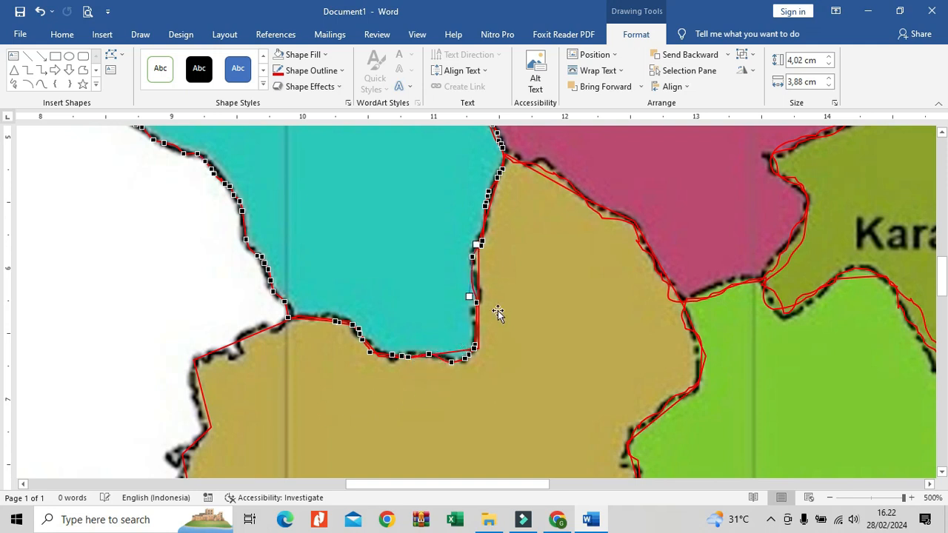
Step: Edit the Kalibening shape's points, aligning its borders with Pandanarum, Banjarmangu and Karangkobar to the black boundary
scroll(499, 313, "up", 3)
left_click(445, 202)
left_click_drag(514, 245, 518, 242)
left_click_drag(536, 279, 539, 275)
scroll(530, 278, "down", 6)
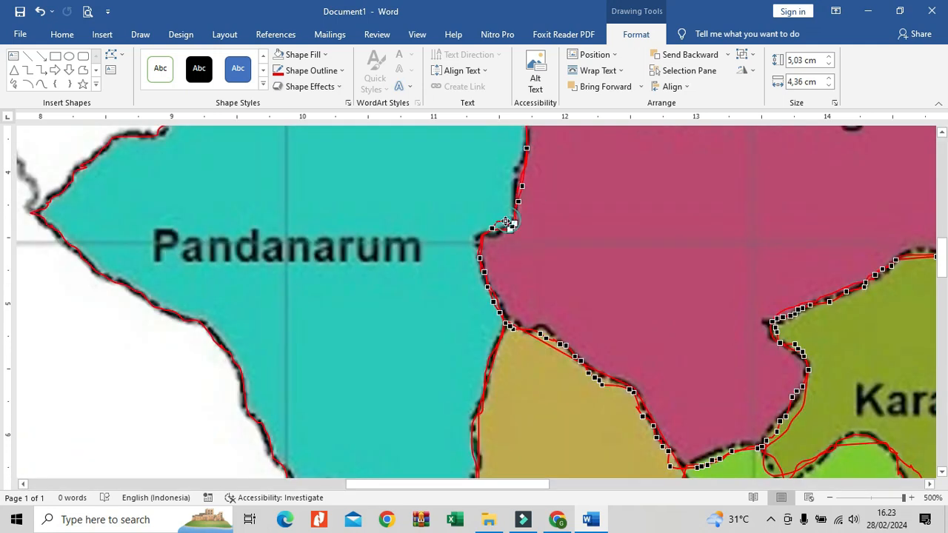
left_click(721, 289)
left_click_drag(721, 289, 726, 286)
left_click_drag(782, 258, 792, 233)
Step: Move the shape points along the border between Karangkobar and Banjarmangu onto the black boundary
left_click(767, 289)
left_click_drag(790, 308, 792, 313)
left_click_drag(854, 276, 854, 268)
left_click_drag(910, 298, 905, 302)
Step: Edit the Punggelan shape's points, moving those on its eastern border with Banjarmangu onto the black boundary
scroll(904, 302, "down", 3)
left_click(644, 320)
left_click_drag(676, 234, 670, 239)
scroll(722, 225, "up", 3)
left_click_drag(706, 356, 701, 356)
left_click_drag(689, 317, 685, 320)
left_click_drag(694, 339, 700, 340)
Step: Move the Punggelan shape's points along its borders with Kalibening and Pandanarum onto the black boundary
left_click_drag(664, 273, 660, 274)
left_click_drag(646, 245, 639, 252)
left_click_drag(603, 206, 599, 211)
scroll(551, 180, "down", 3)
scroll(550, 180, "up", 3)
left_click_drag(551, 180, 558, 172)
left_click_drag(477, 285, 474, 292)
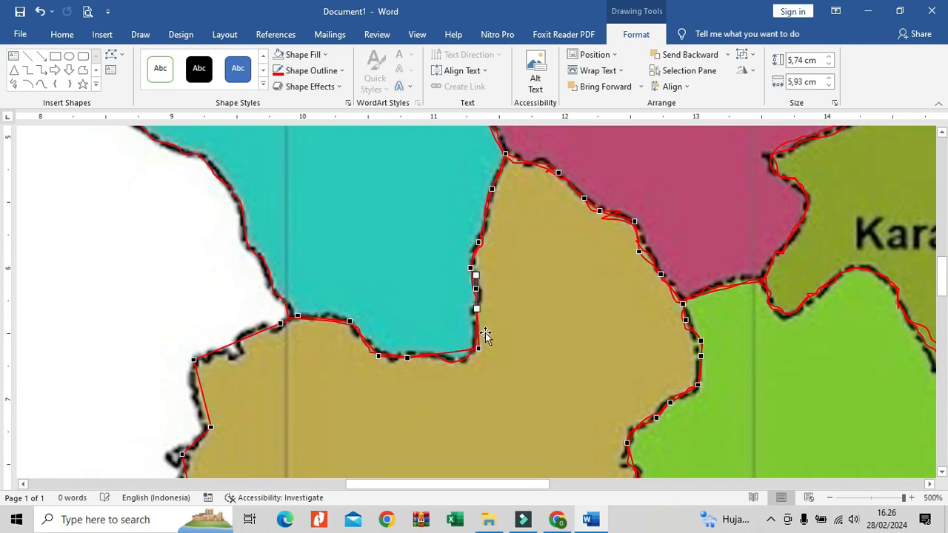
Step: Move the Punggelan shape's points on its western edge and its southern border with Rakit onto the black boundary
scroll(478, 330, "down", 4)
left_click_drag(447, 485, 393, 484)
left_click_drag(207, 299, 204, 302)
scroll(204, 303, "down", 2)
left_click_drag(402, 370, 389, 388)
left_click_drag(372, 394, 376, 376)
left_click_drag(353, 407, 352, 407)
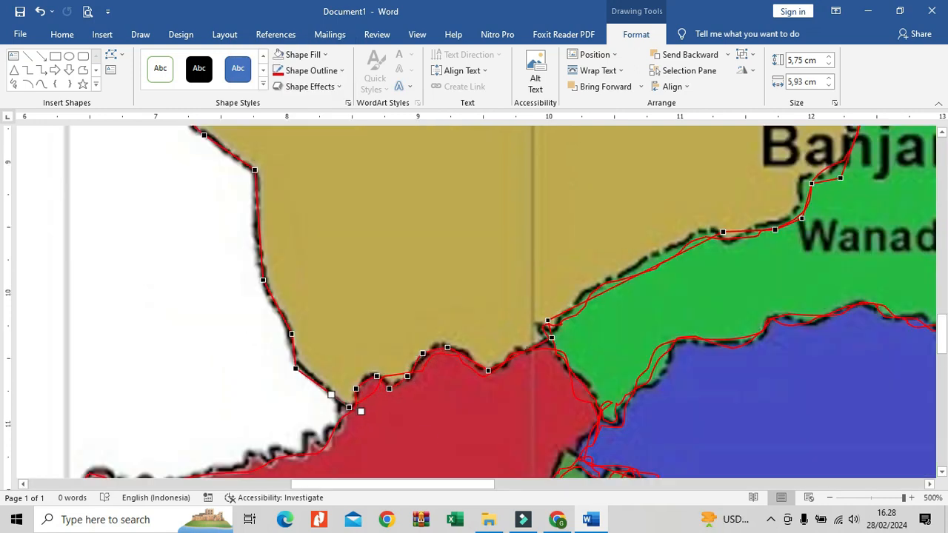
left_click_drag(527, 350, 526, 352)
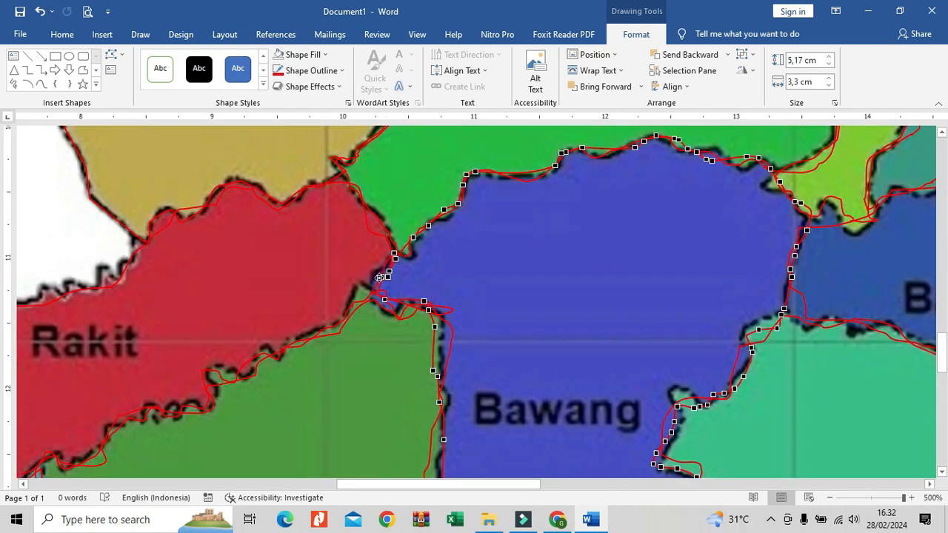
Step: Move the Bawang shape's points on its western side, along Rakit and Purwanegara, onto the black boundary
left_click_drag(388, 274, 370, 284)
left_click_drag(423, 301, 421, 308)
left_click_drag(434, 326, 442, 330)
left_click_drag(433, 370, 442, 359)
scroll(442, 359, "down", 3)
left_click_drag(442, 298, 437, 311)
scroll(464, 323, "down", 3)
scroll(439, 288, "down", 5)
left_click_drag(455, 258, 461, 296)
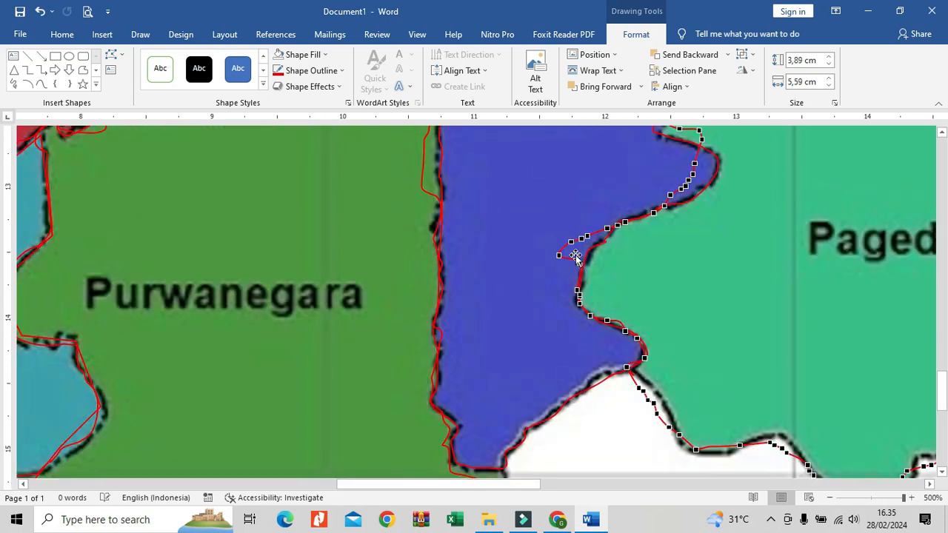
Step: Move the Pagedongan shape's points along its western border with Bawang onto the black boundary
left_click_drag(559, 256, 580, 257)
left_click_drag(571, 241, 603, 237)
left_click_drag(581, 258, 579, 263)
scroll(594, 270, "up", 3)
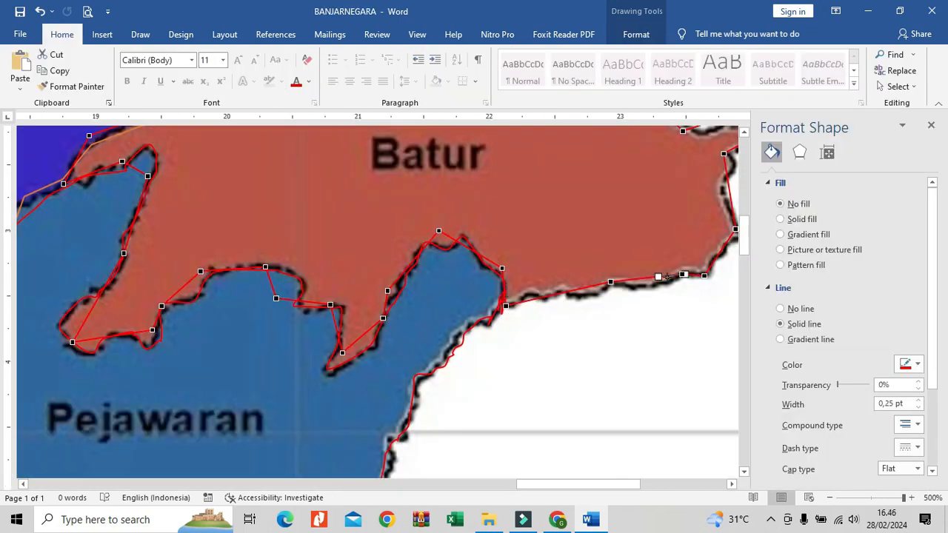
Step: Move the Batur shape's points along its southern border with Pejawaran onto the black boundary
left_click_drag(453, 250, 427, 240)
left_click_drag(465, 257, 465, 239)
left_click_drag(446, 240, 480, 259)
left_click_drag(501, 274, 500, 278)
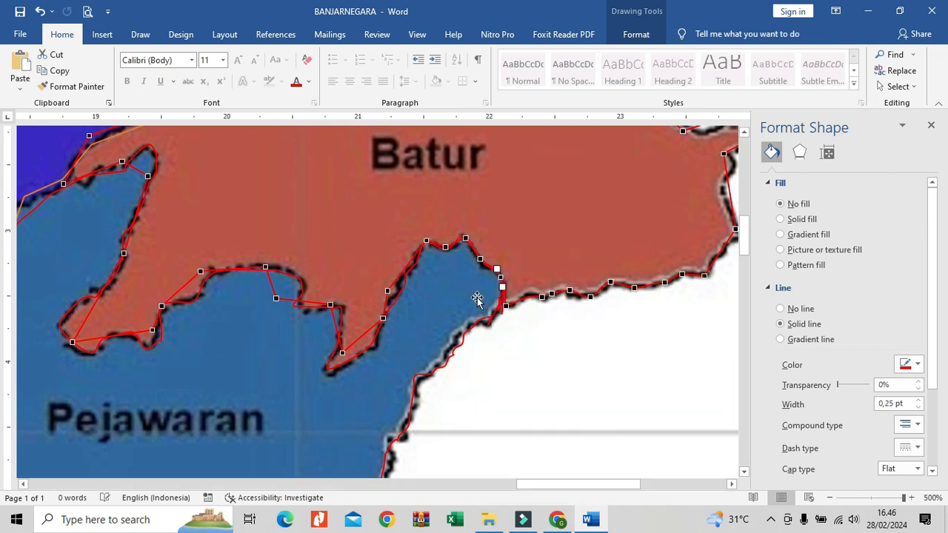
left_click_drag(387, 291, 417, 261)
left_click_drag(400, 288, 408, 269)
left_click_drag(382, 319, 370, 338)
left_click_drag(330, 305, 275, 296)
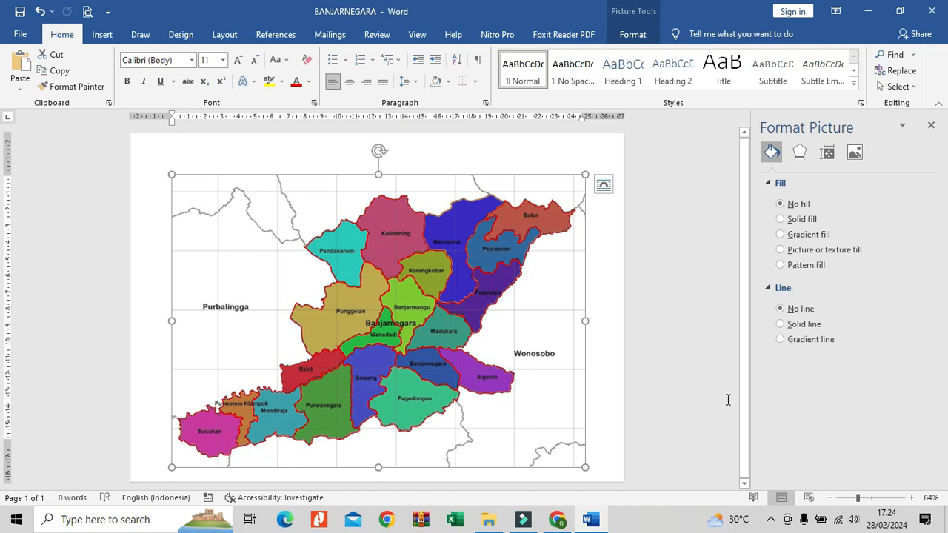
Step: Change the outline colour of the grouped district shapes to black
left_click(477, 224)
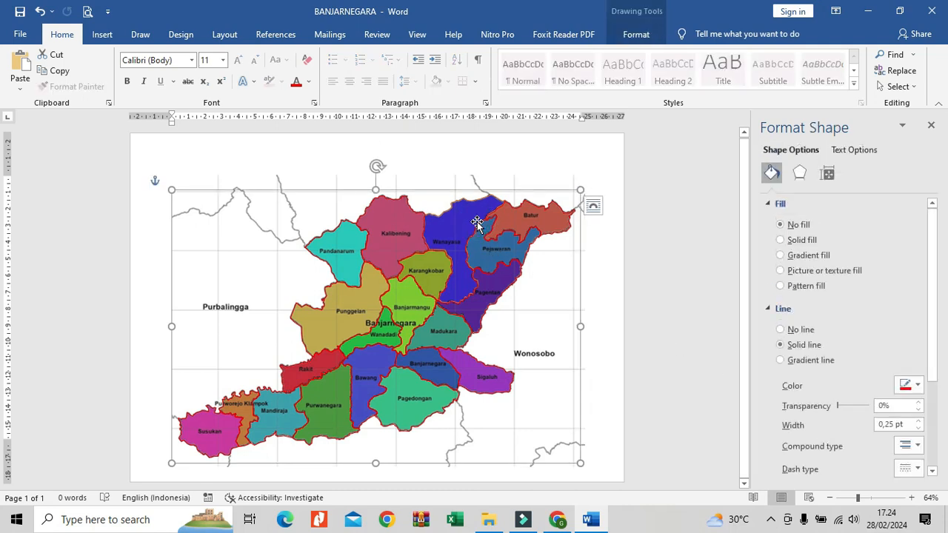
left_click(915, 385)
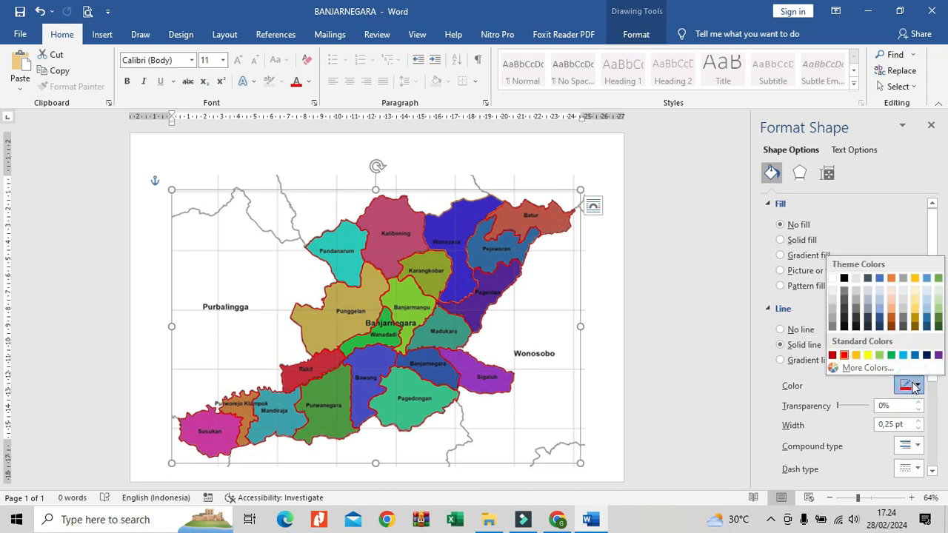
left_click(843, 279)
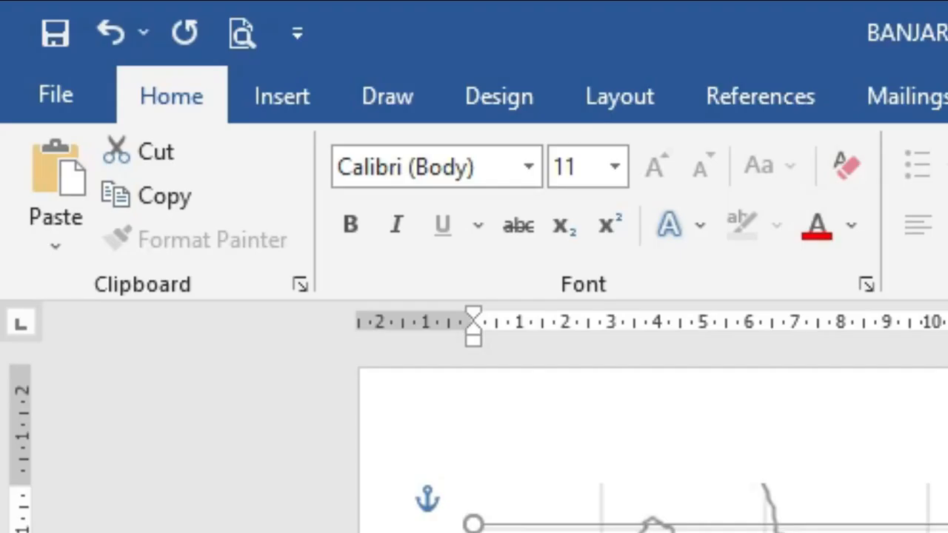
Step: Insert a Simple Text Box and move it over the northern districts of the map
left_click(268, 111)
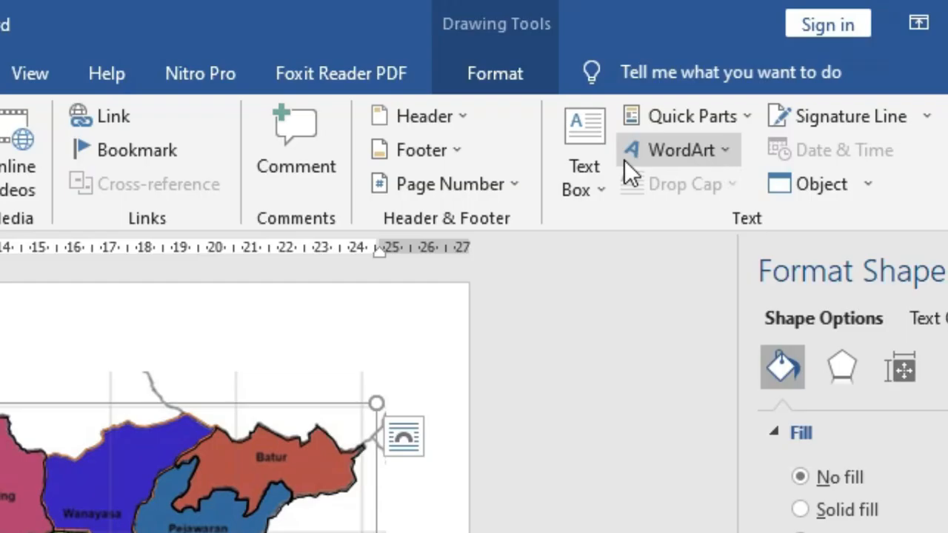
left_click(678, 76)
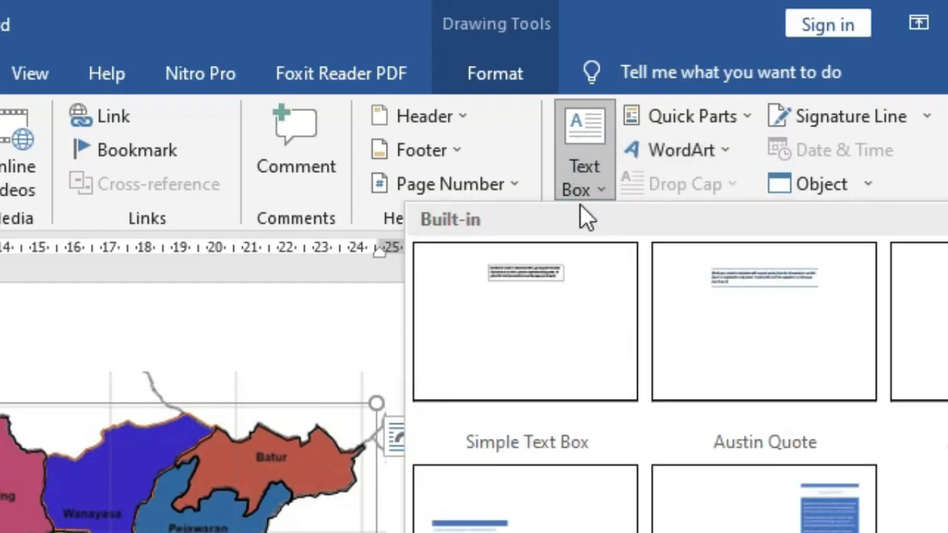
left_click(553, 268)
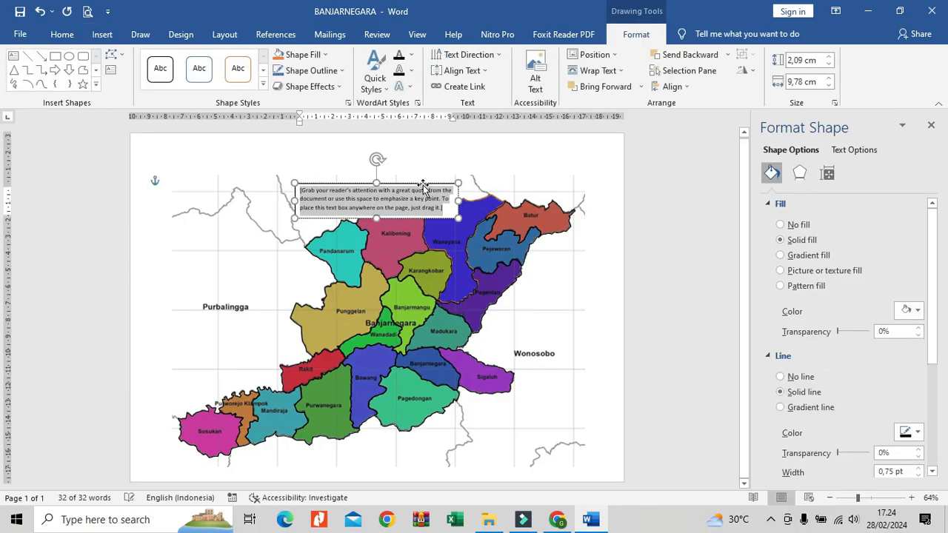
left_click_drag(424, 185, 423, 236)
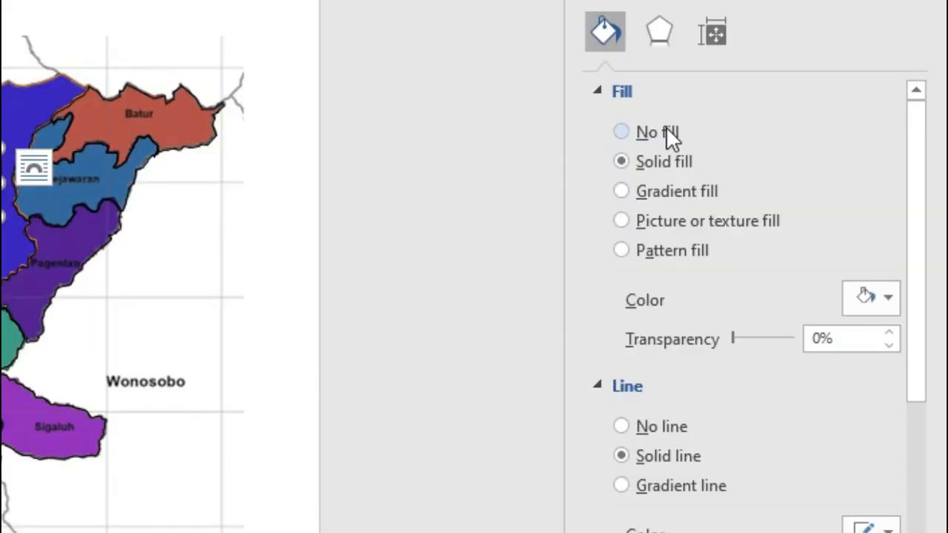
Step: Give the text box no fill and no line, set its wrapping to In Front of Text, and place it below the Pandanarum label
left_click(804, 227)
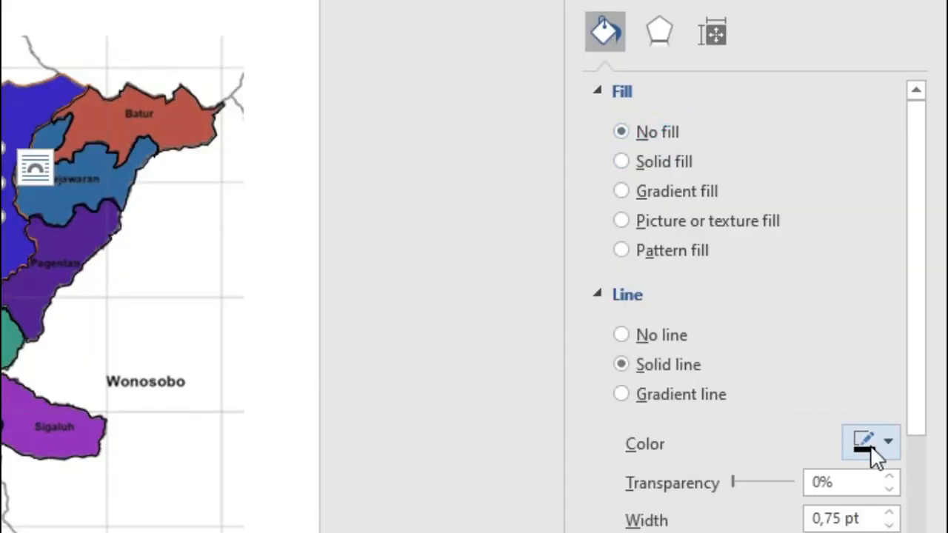
left_click(660, 335)
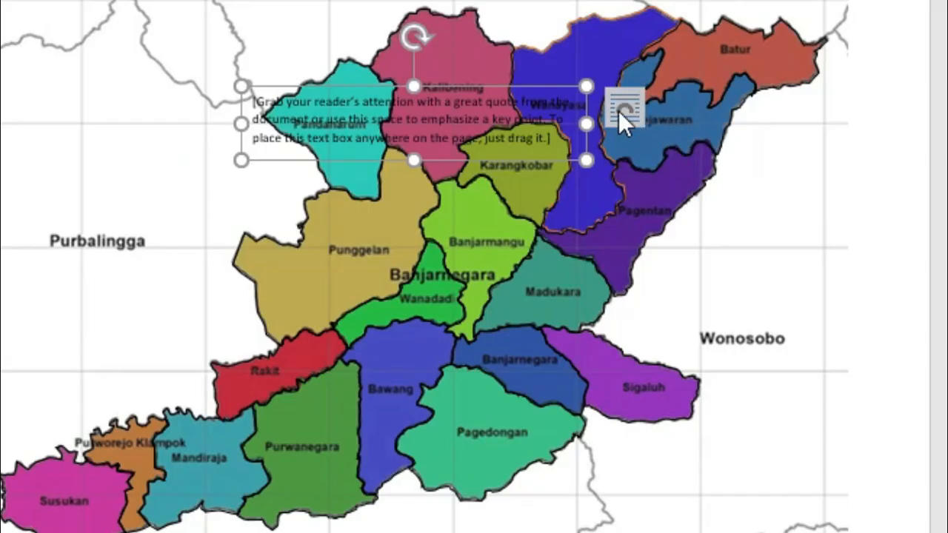
left_click(620, 112)
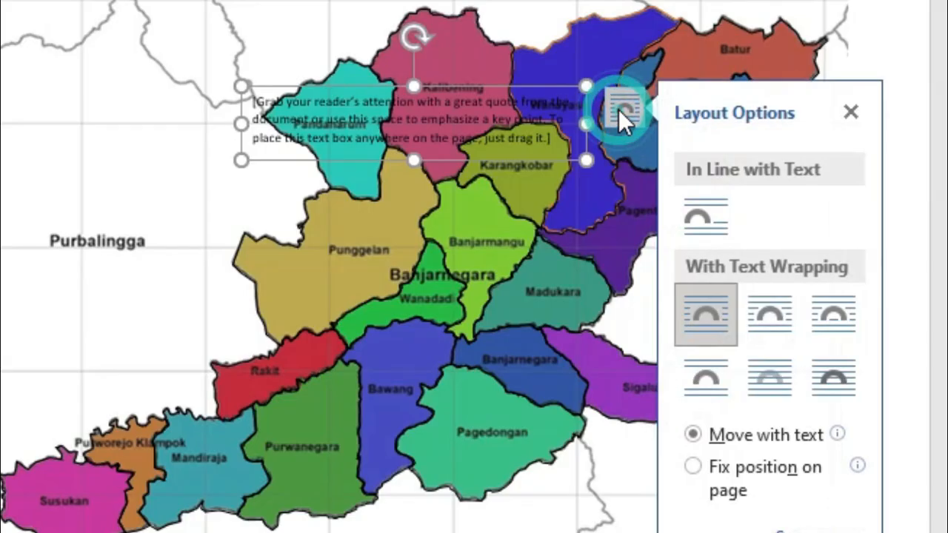
left_click(837, 374)
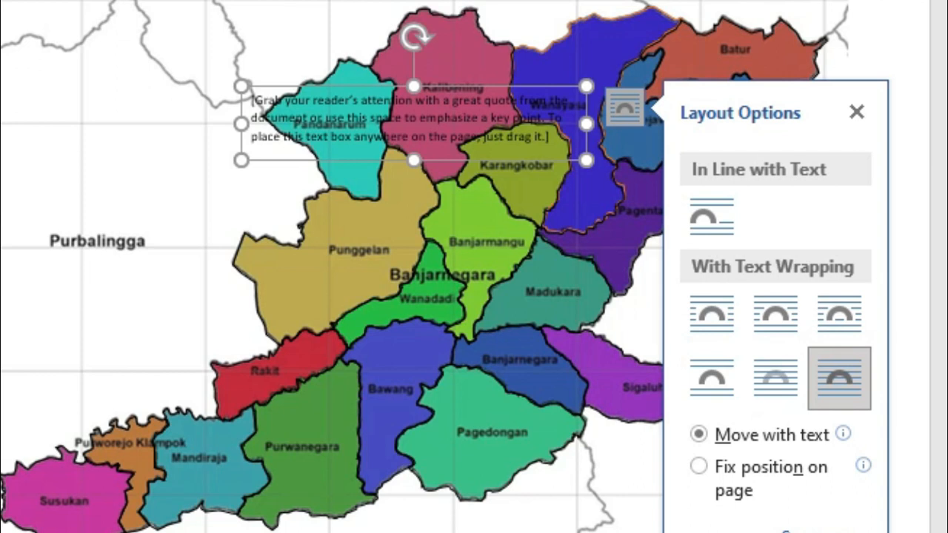
left_click_drag(365, 82, 314, 144)
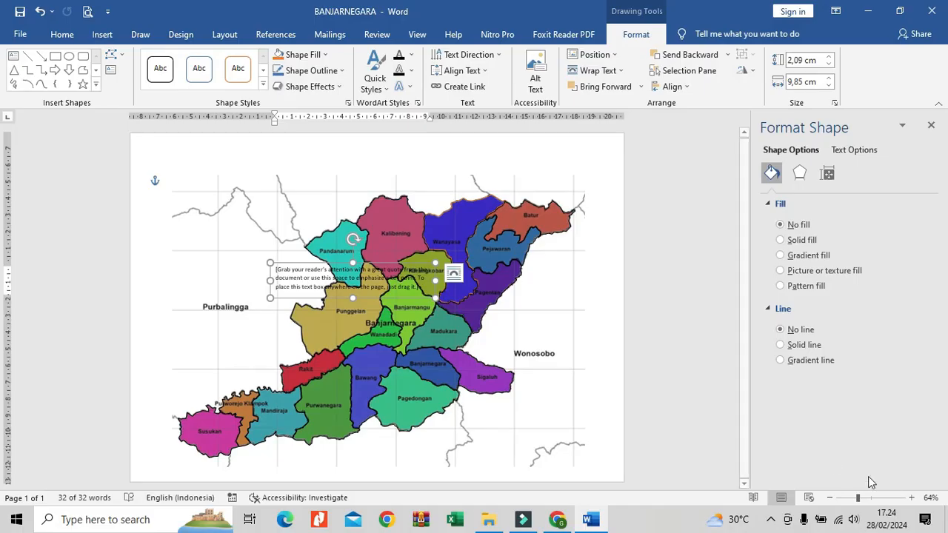
Step: Replace the text box's placeholder text with the district name "Pandanarum"
left_click(892, 497)
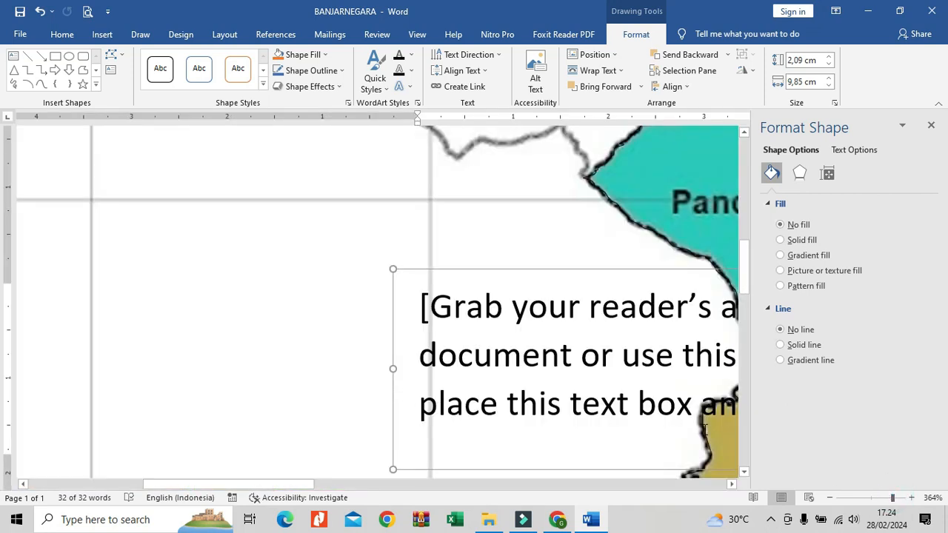
left_click(732, 484)
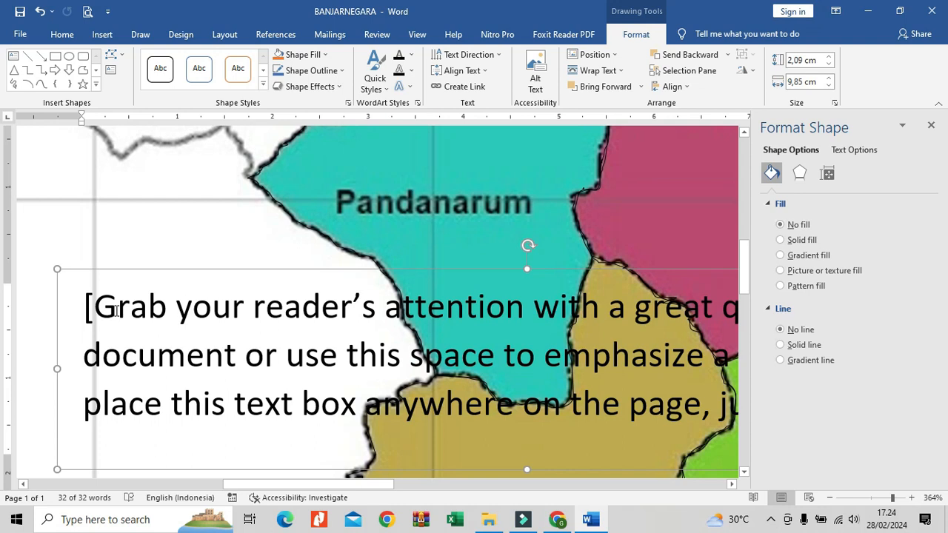
left_click(221, 314)
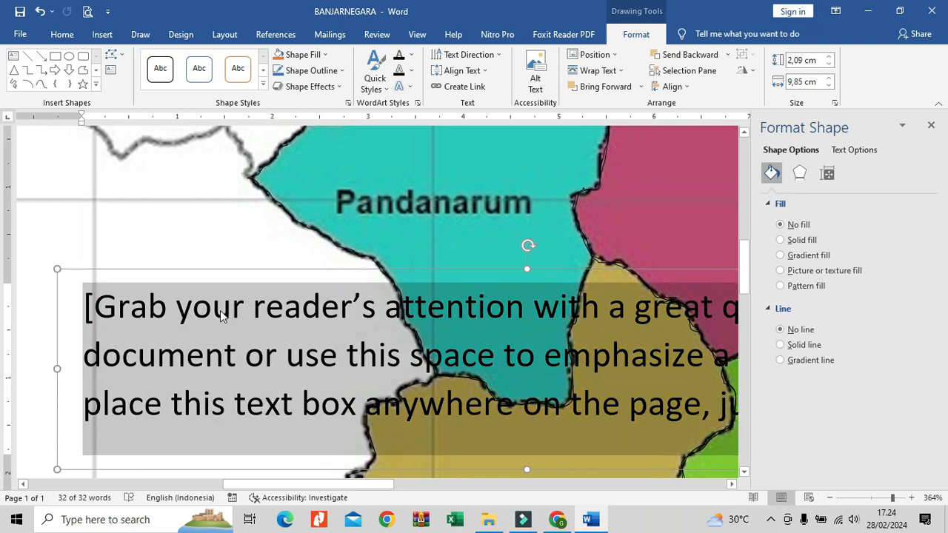
type("andanarum")
left_click(90, 314)
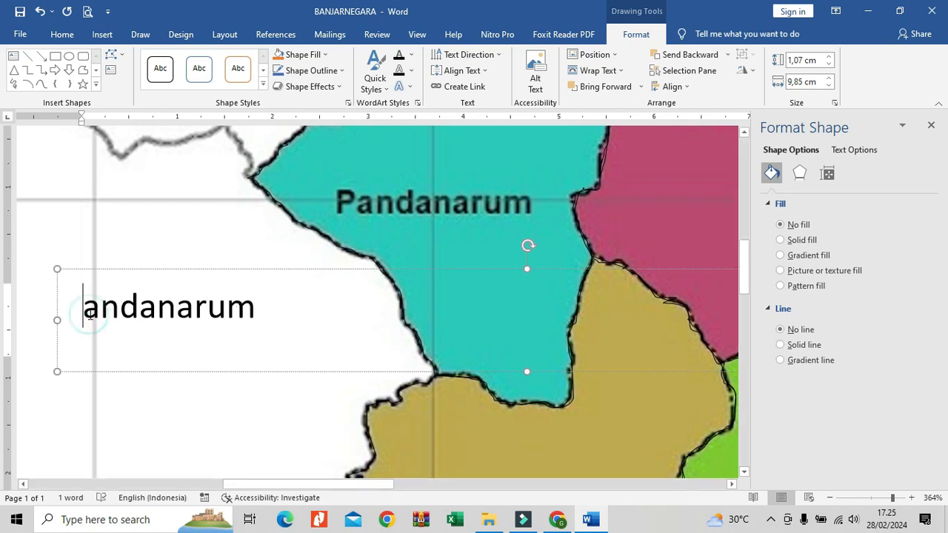
type("P")
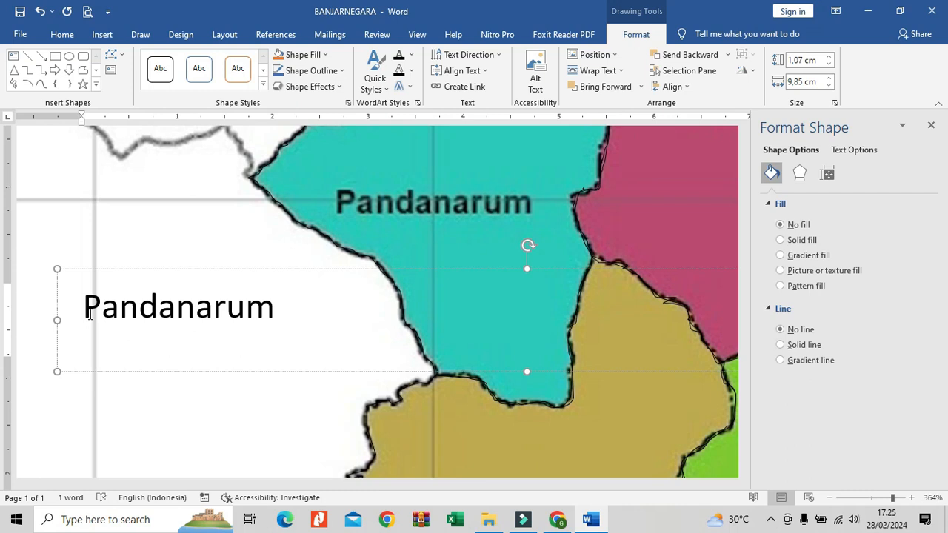